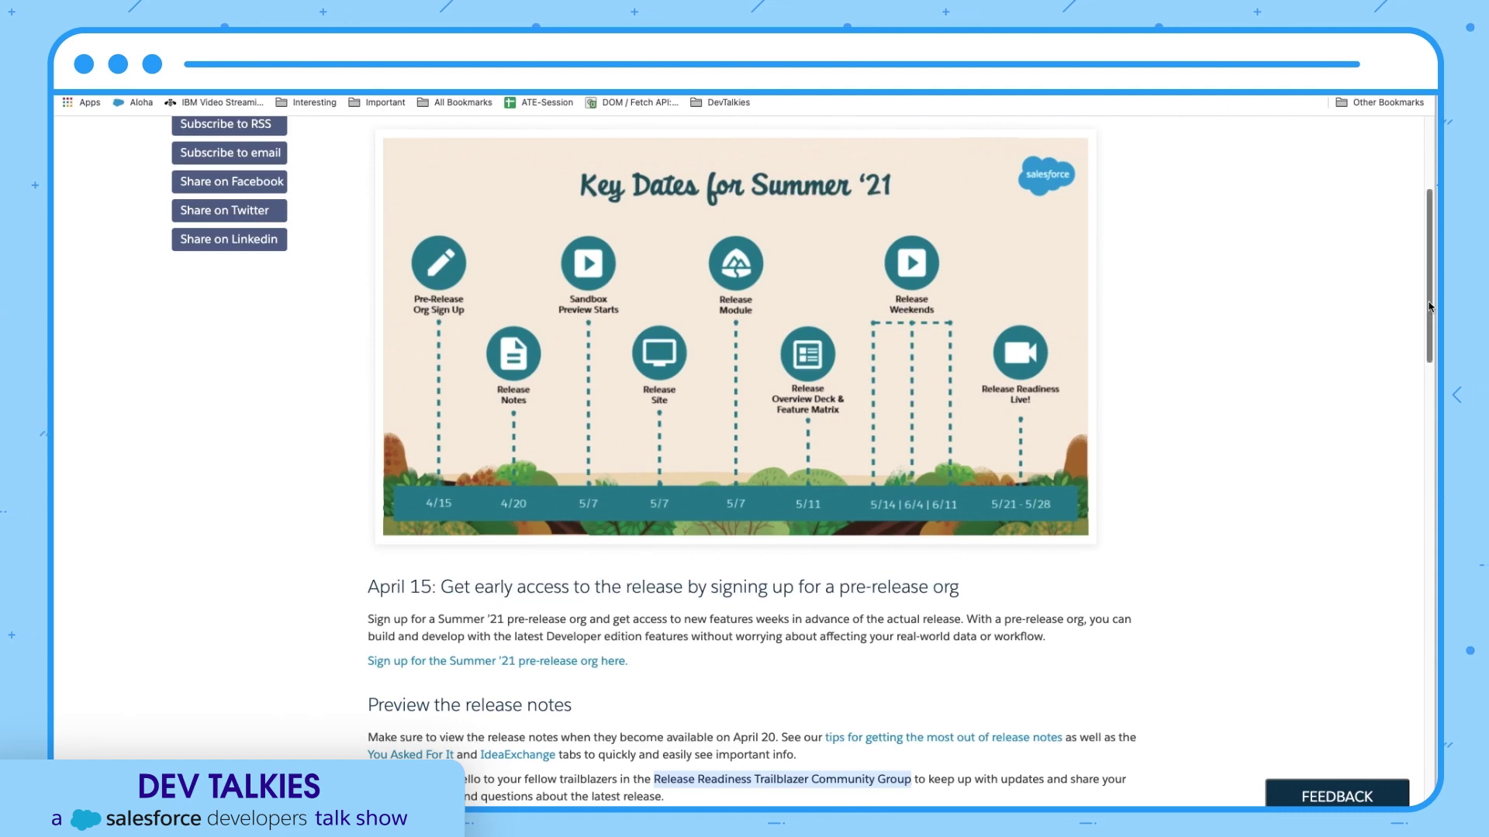
Step: Scroll VS Code's lwc-recipes terminal to bring the ready prompt into view
left_click_drag(1431, 306, 1405, 240)
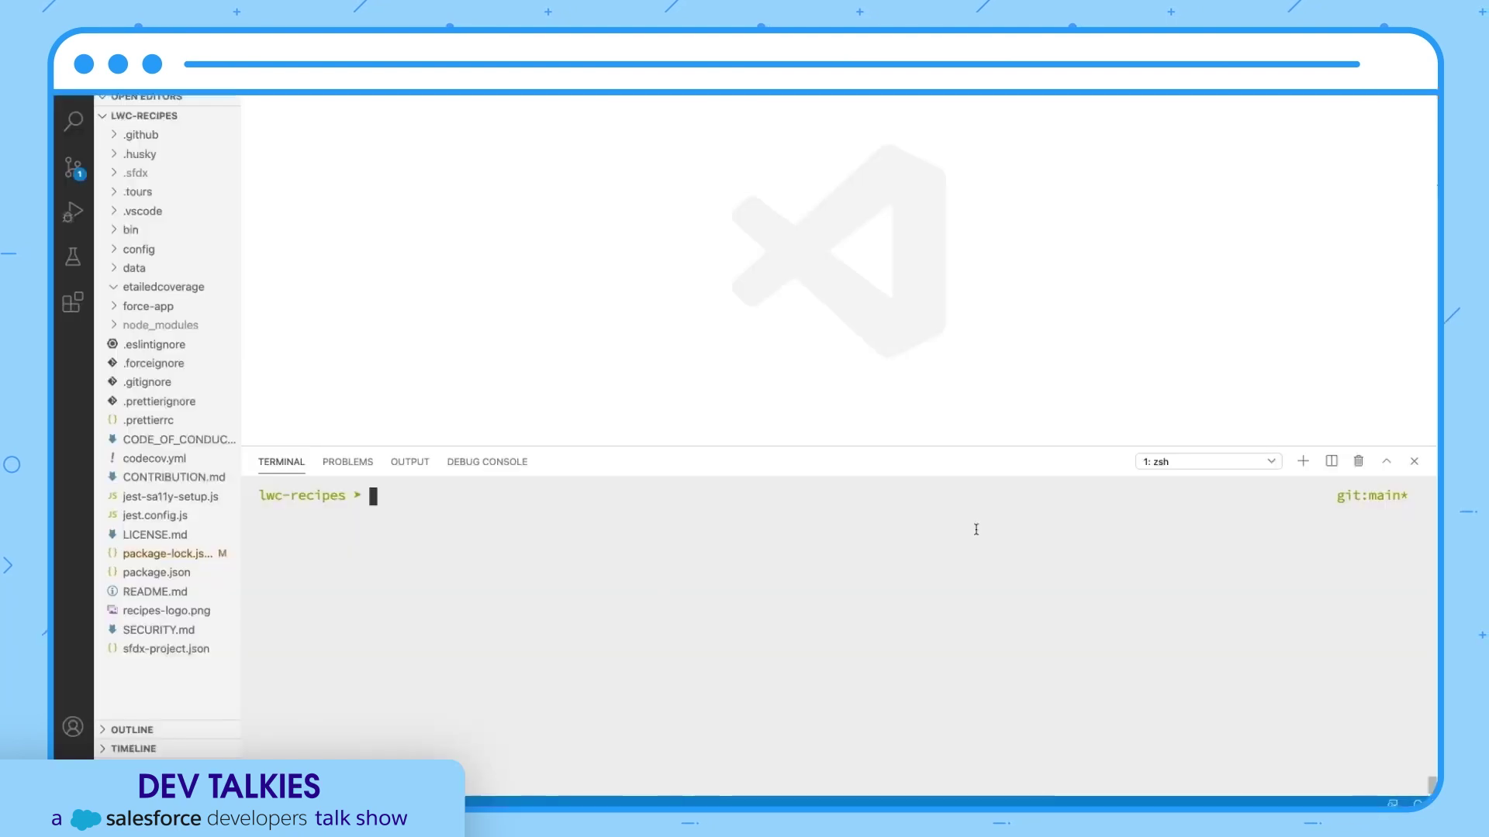
Step: Maximize the terminal, run sfdx force:apex:test:run, and select the returned test run ID and report command
left_click(1388, 462)
type("sfdx f")
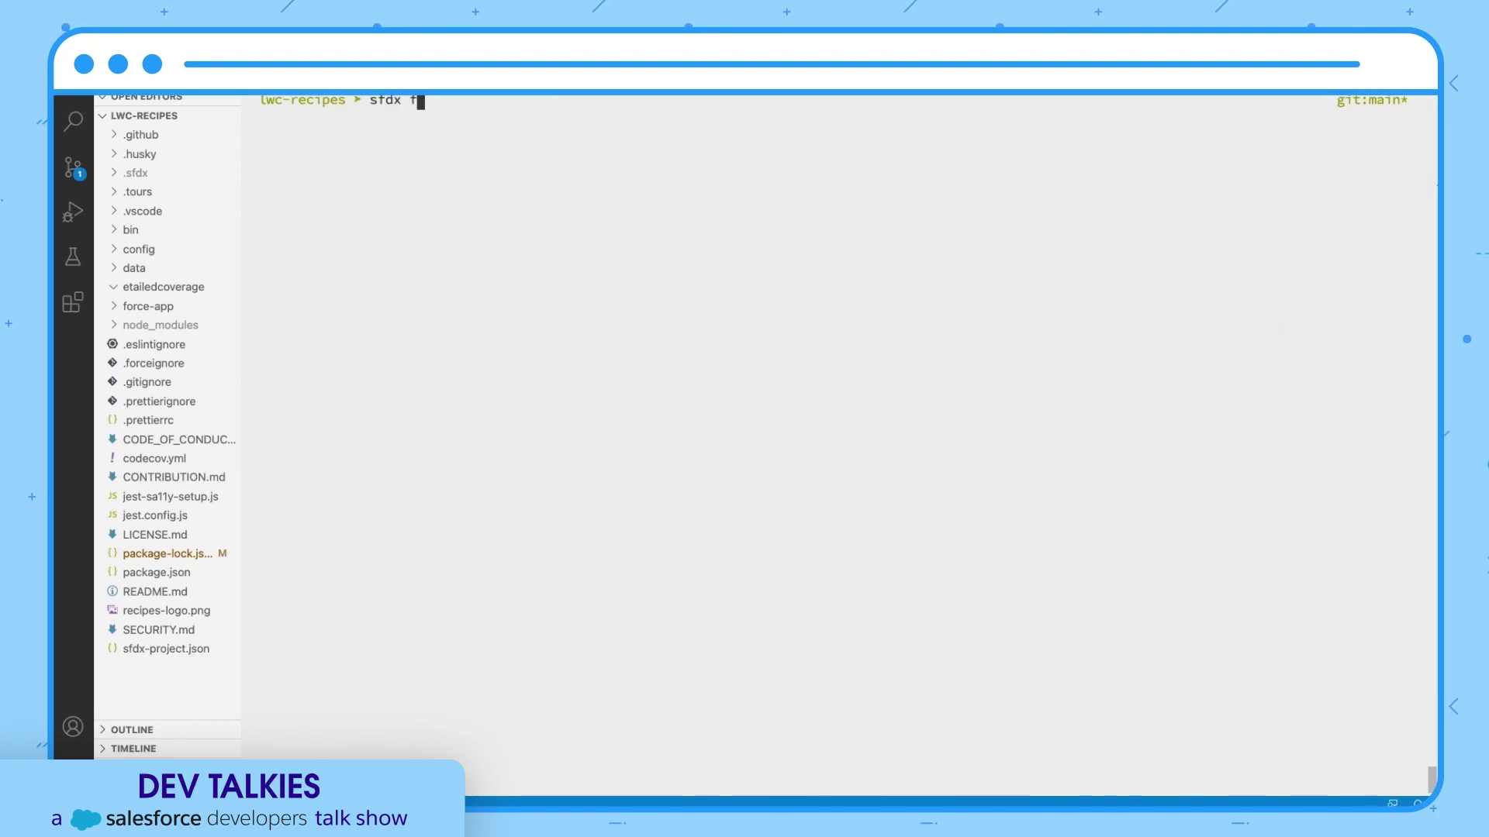
type("orce:ap")
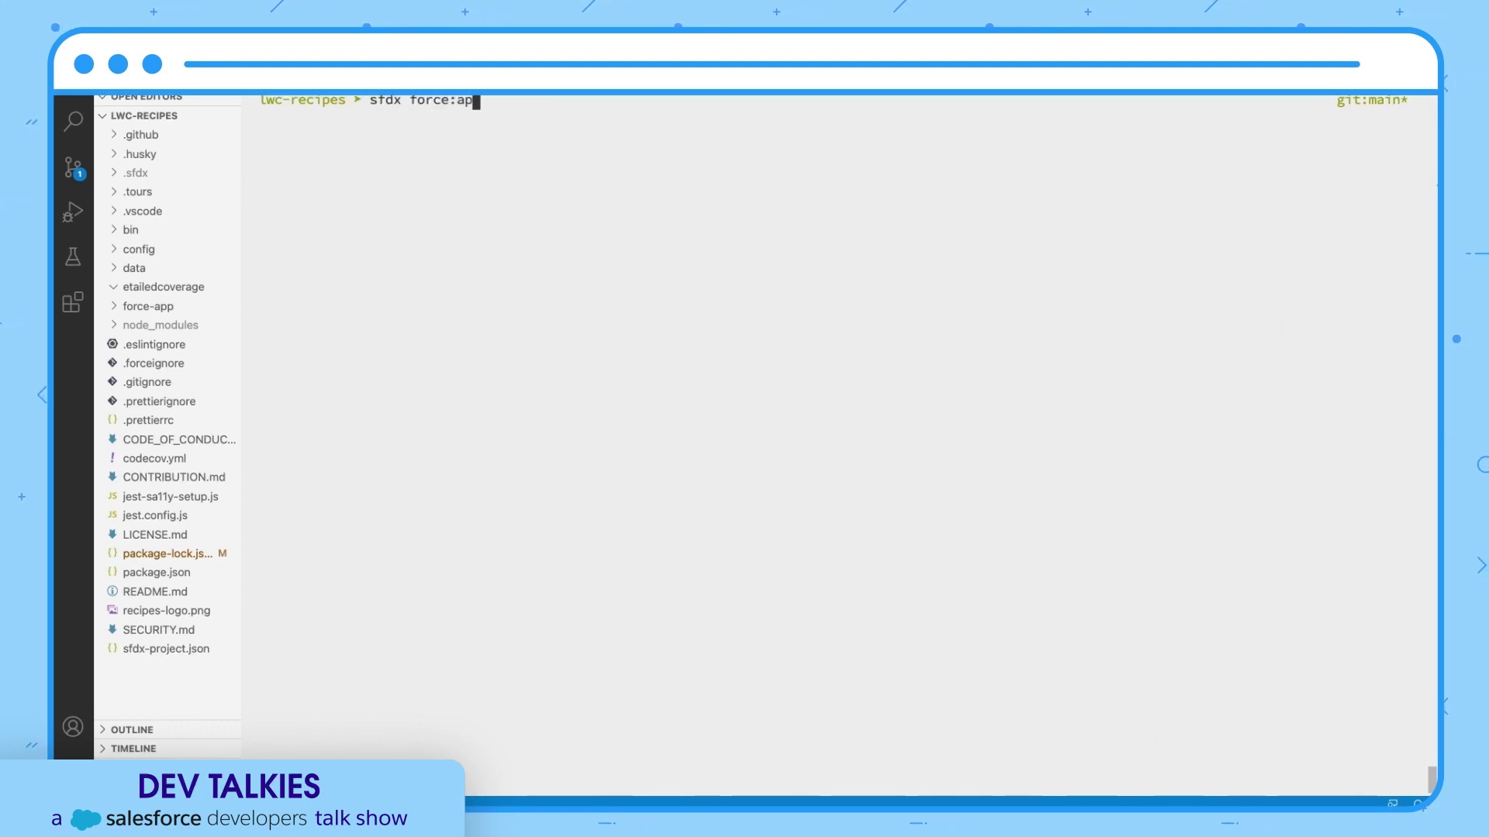
type("ex:test:")
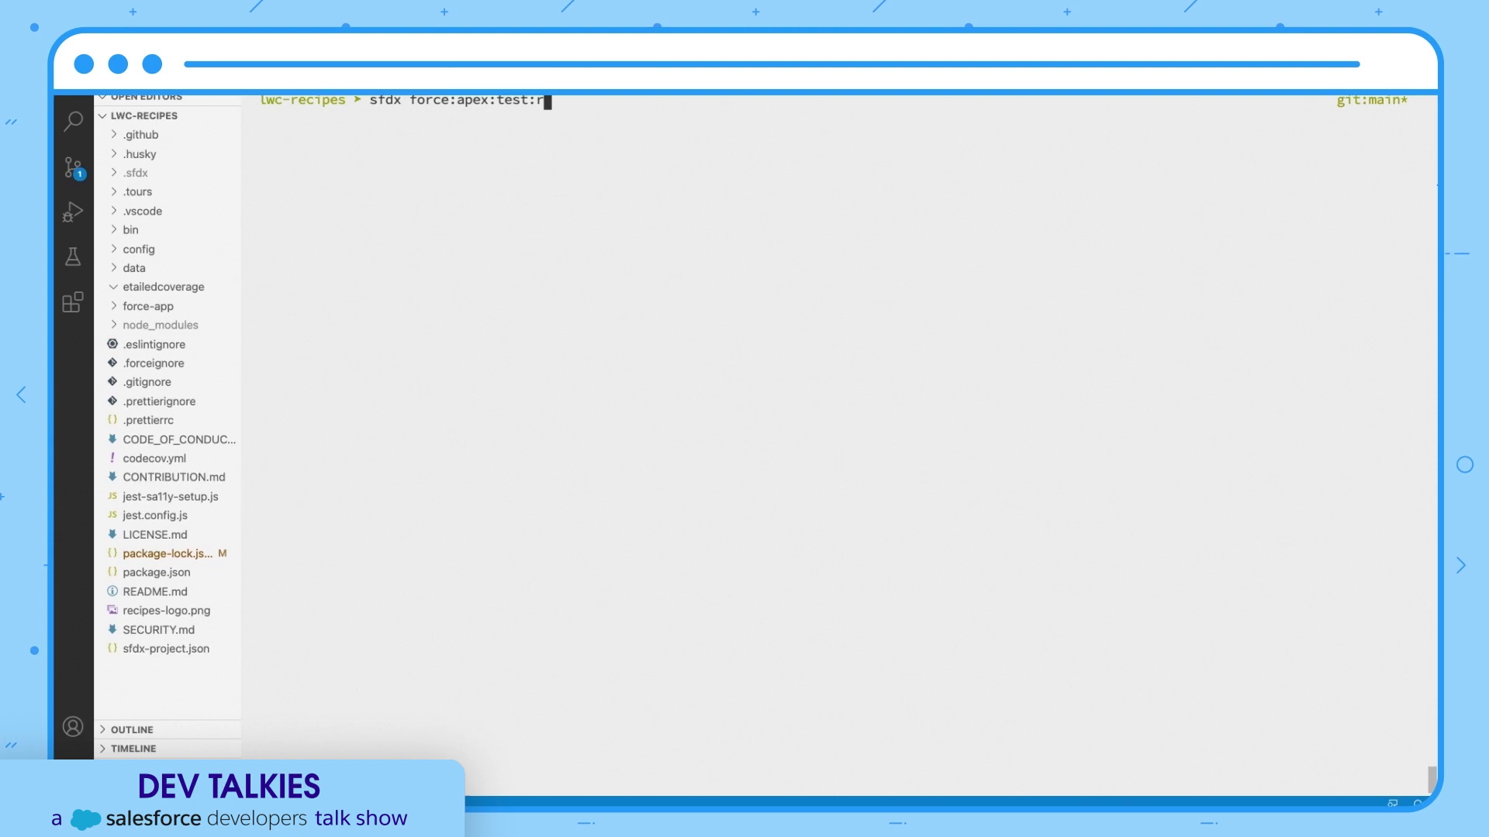
type("run")
key("Return")
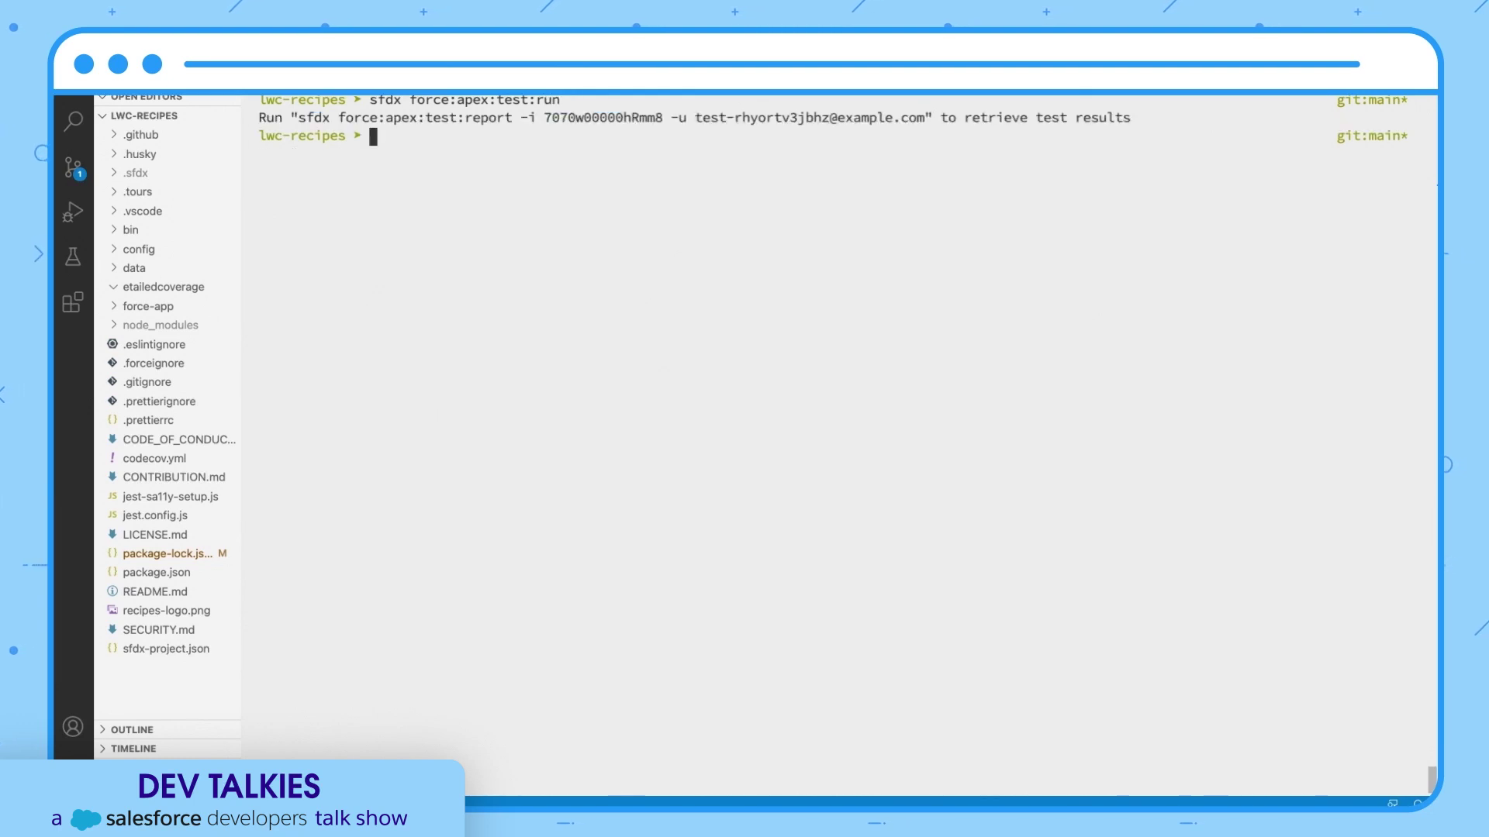
left_click_drag(544, 117, 659, 118)
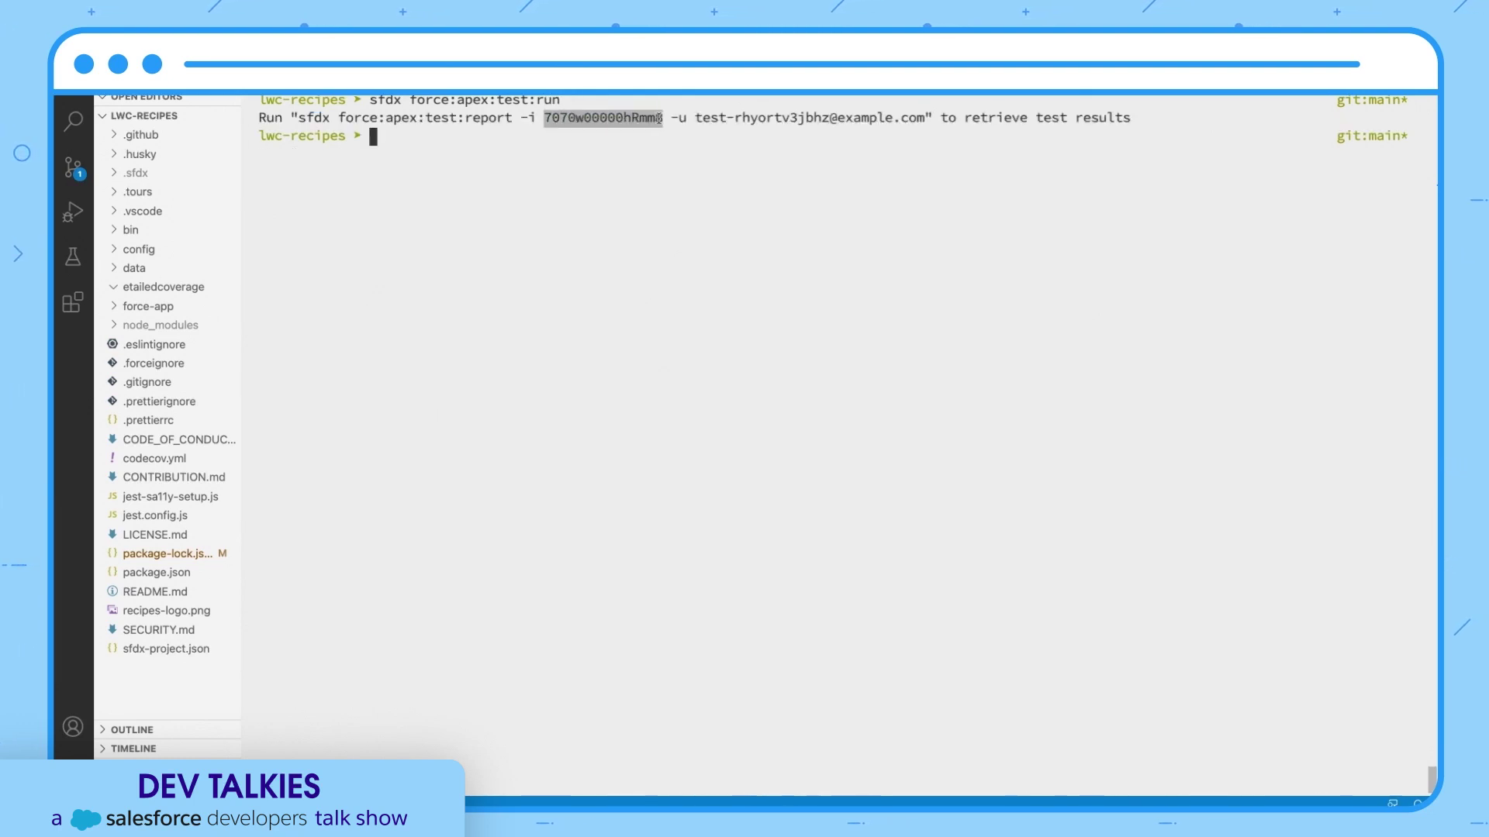
left_click_drag(299, 118, 896, 122)
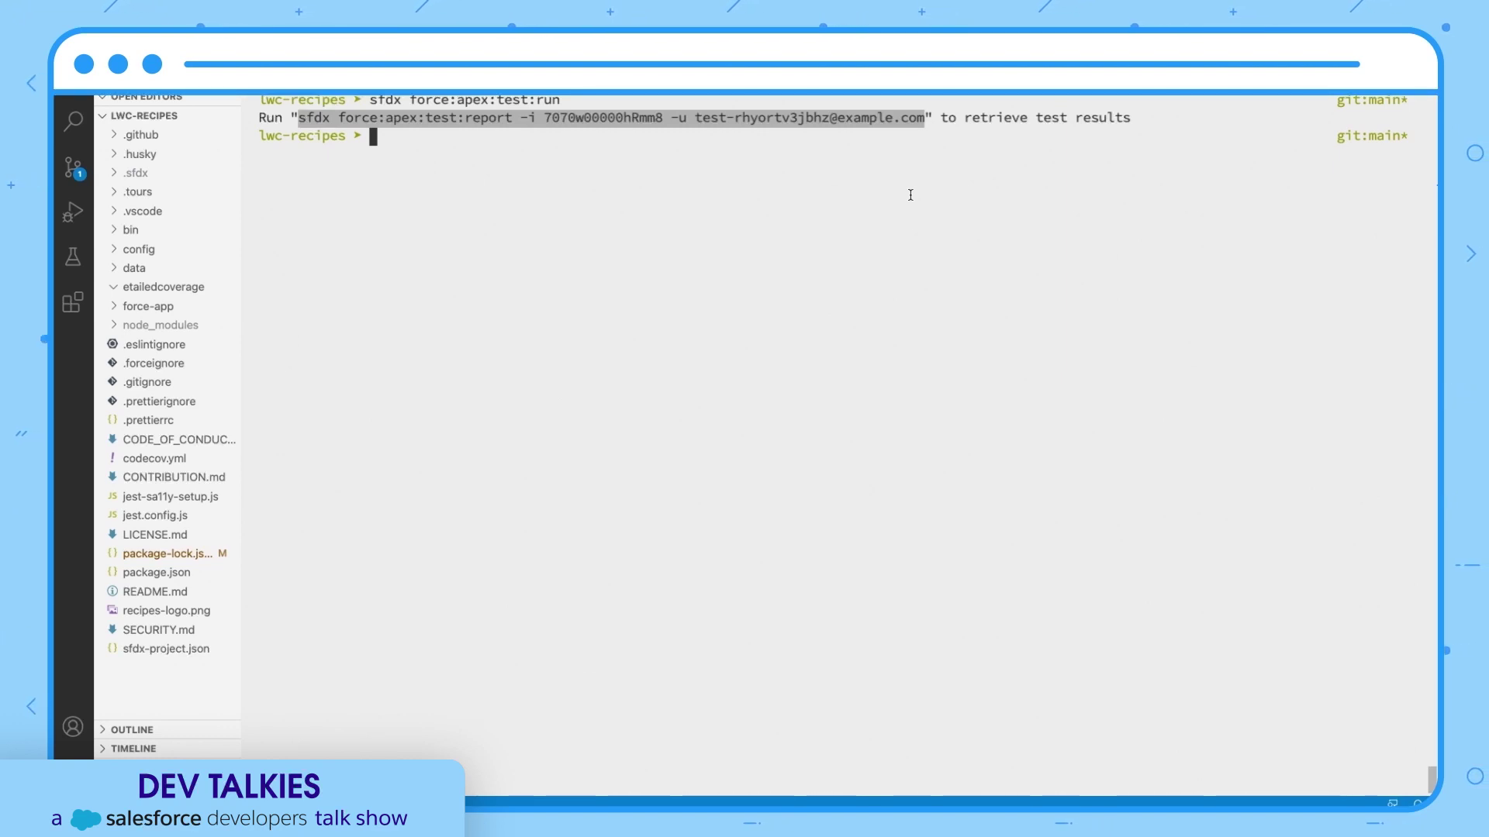
Step: Paste and run the suggested test:report command, then highlight its Test Summary and Test Results
left_click(434, 145)
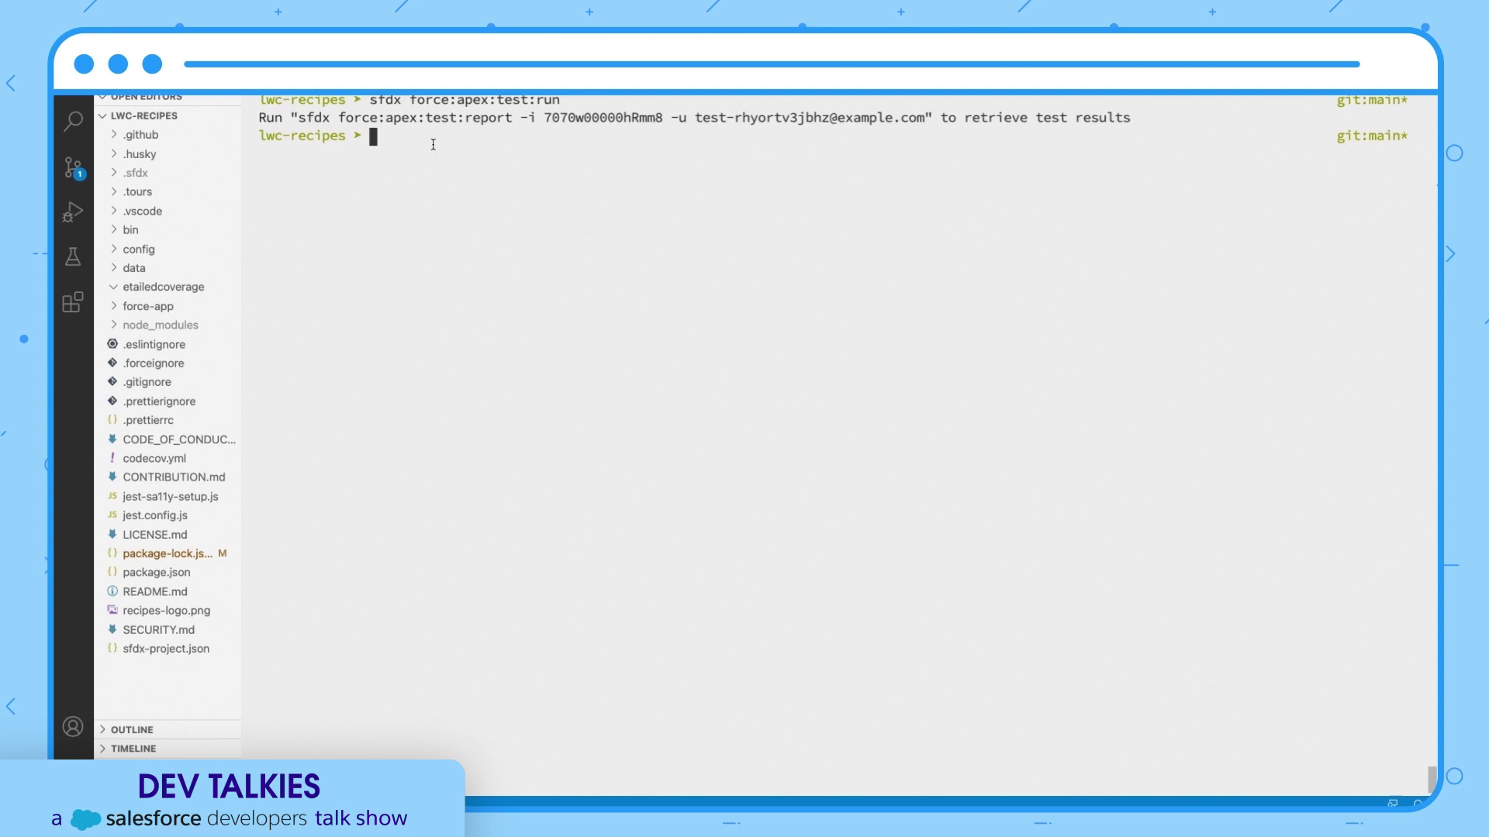
key("super+v")
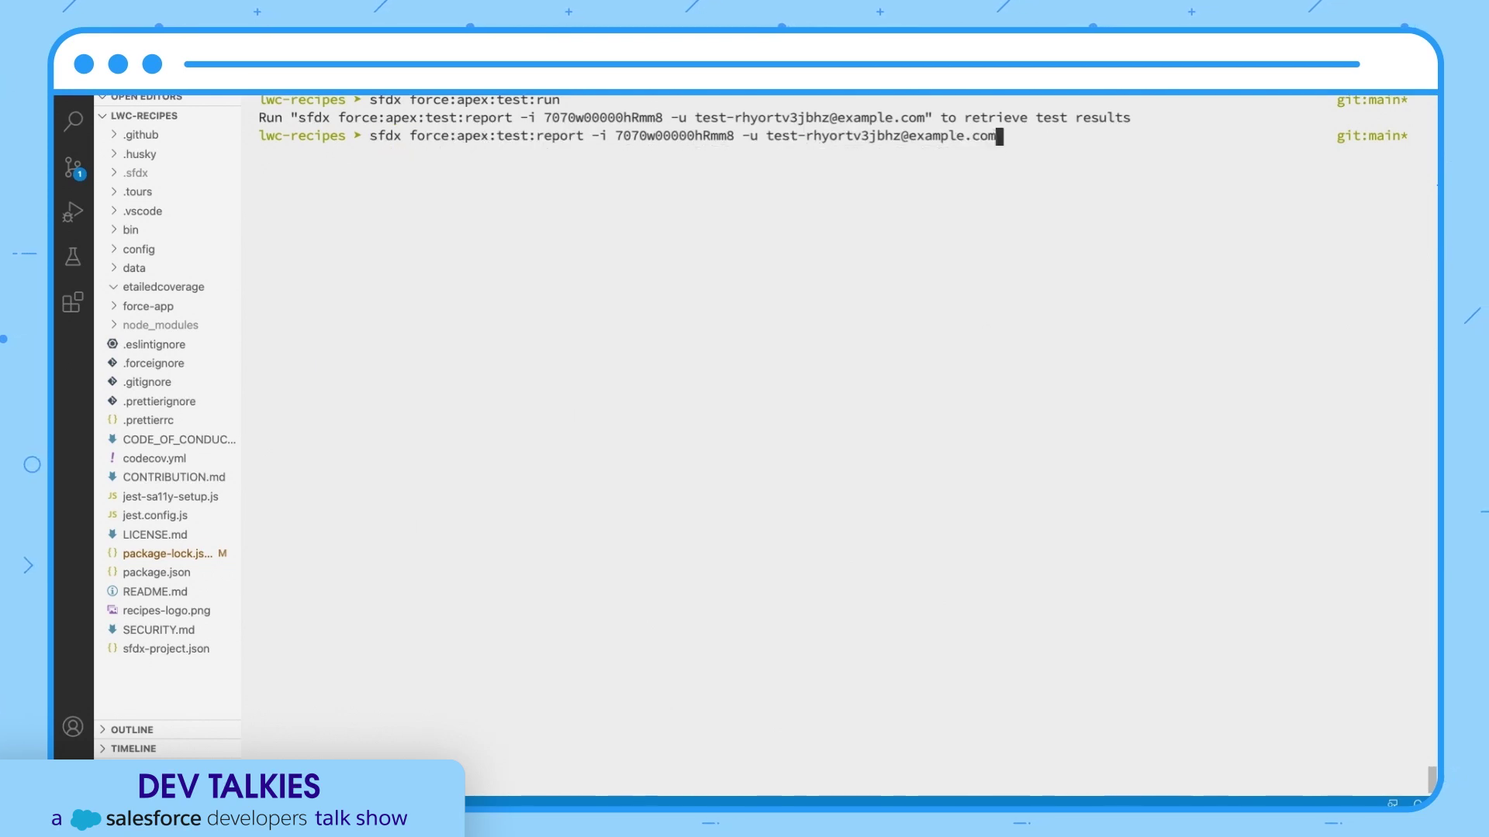
key("Return")
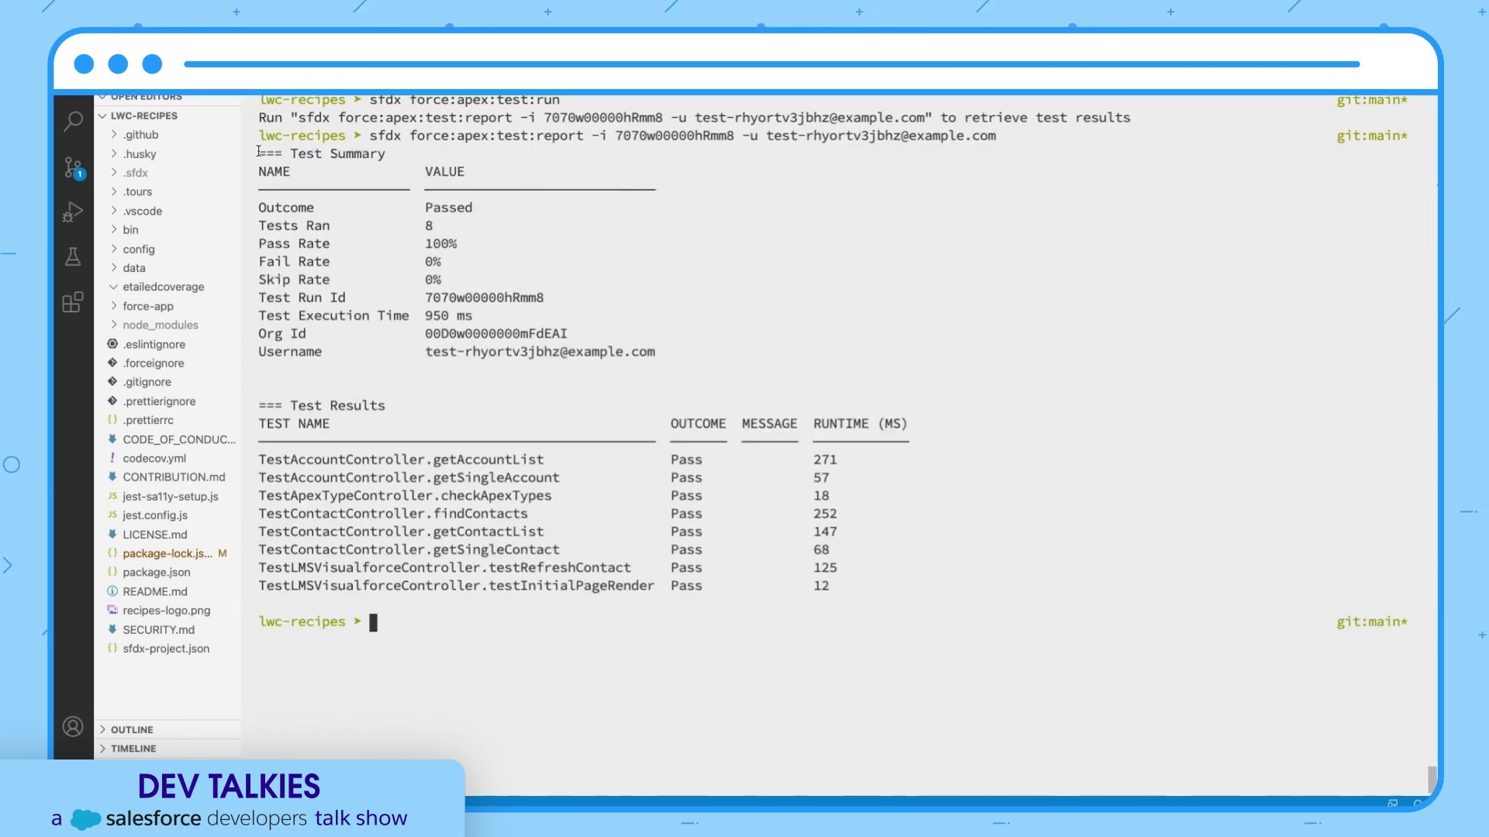
mouse_move(259, 149)
left_mouse_down()
mouse_move(418, 175)
mouse_move(364, 295)
mouse_move(620, 387)
mouse_move(694, 356)
left_mouse_up()
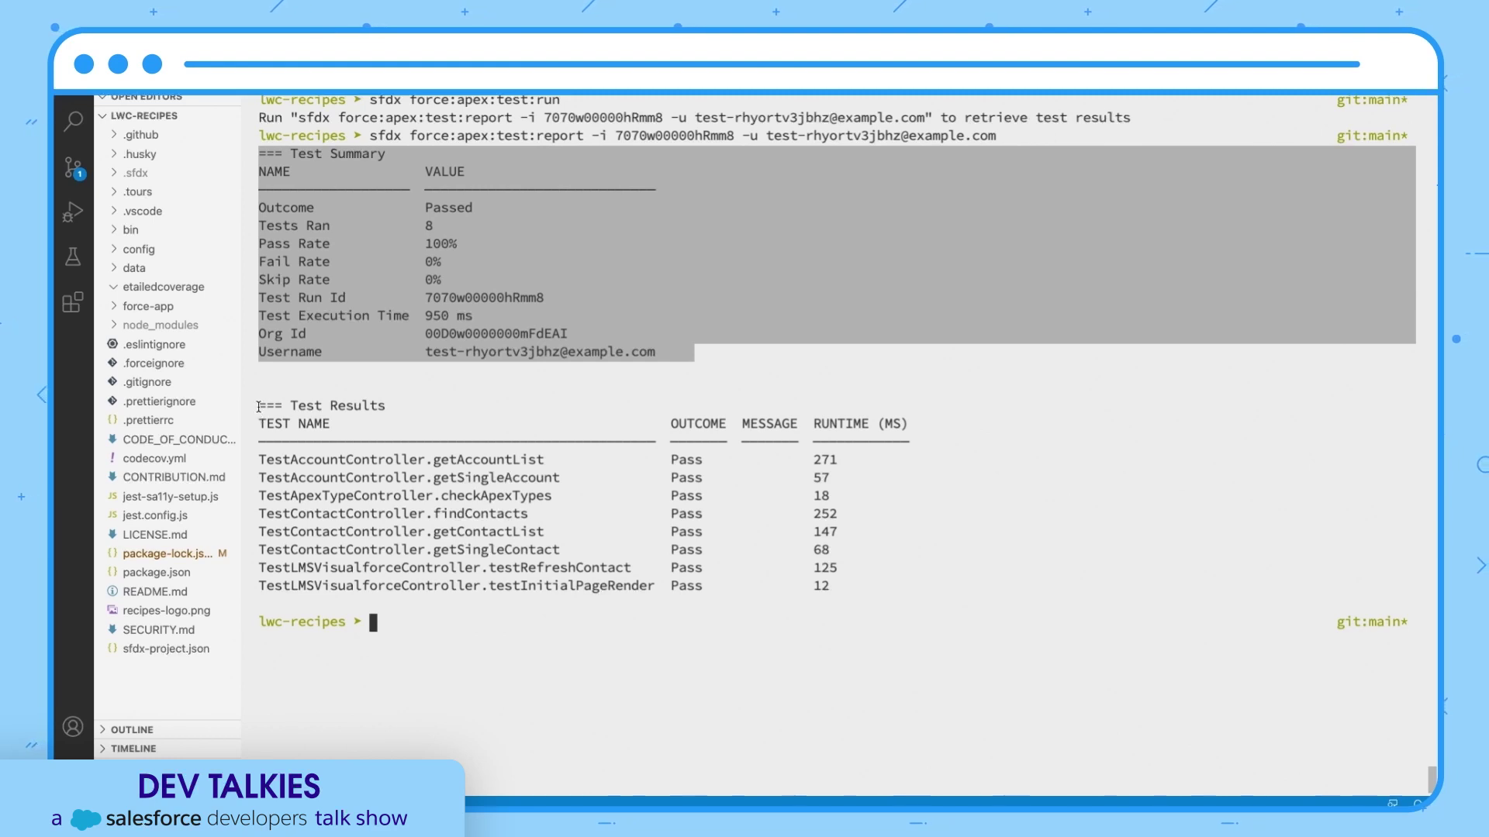
mouse_move(258, 407)
left_mouse_down()
mouse_move(648, 600)
mouse_move(839, 587)
left_mouse_up()
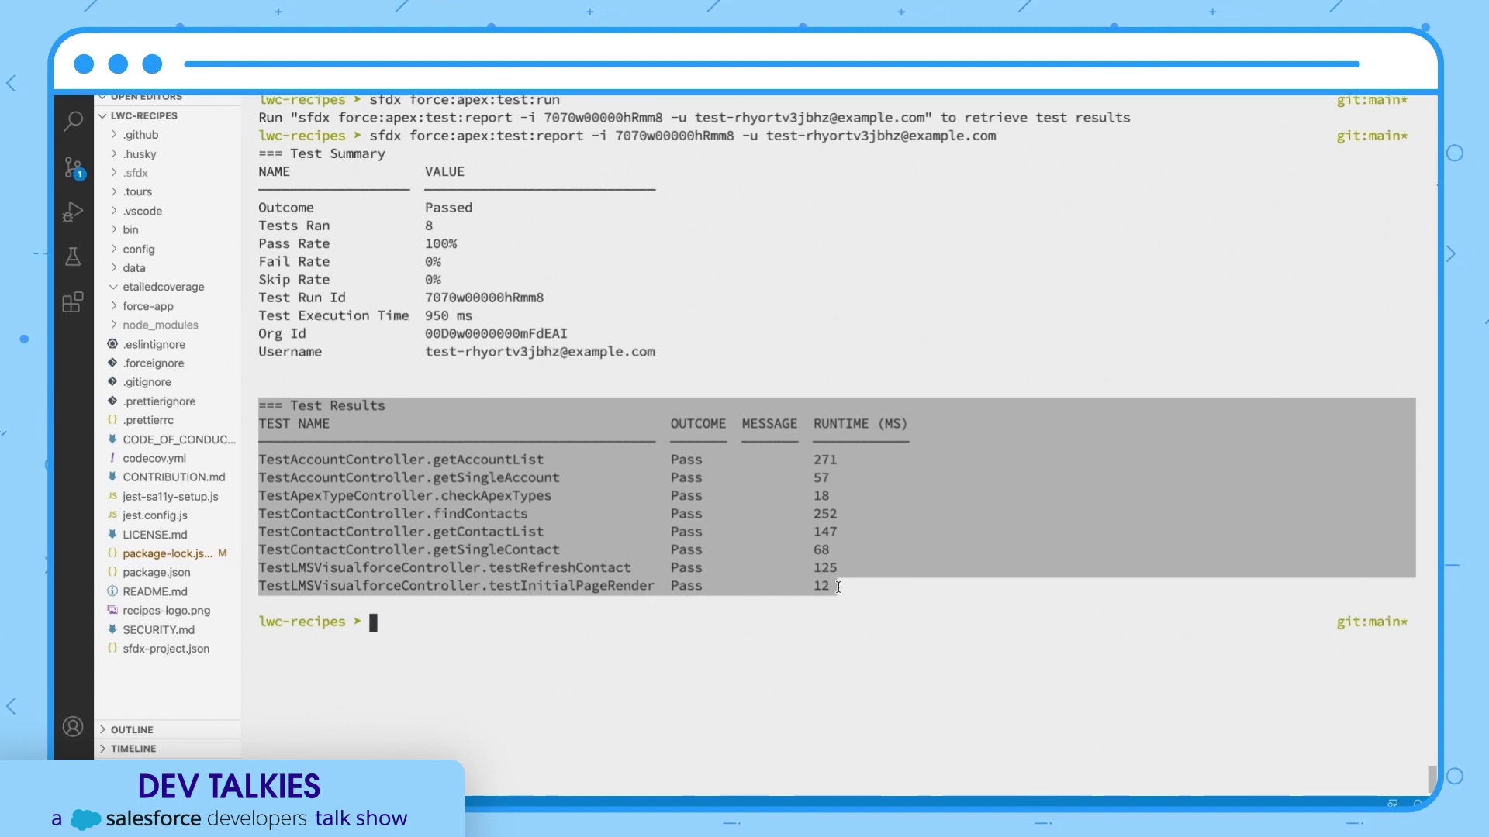
Step: Clear the terminal and recall the report command, appending -r=json
left_click(838, 587)
type("clear")
key("Return")
key("Up")
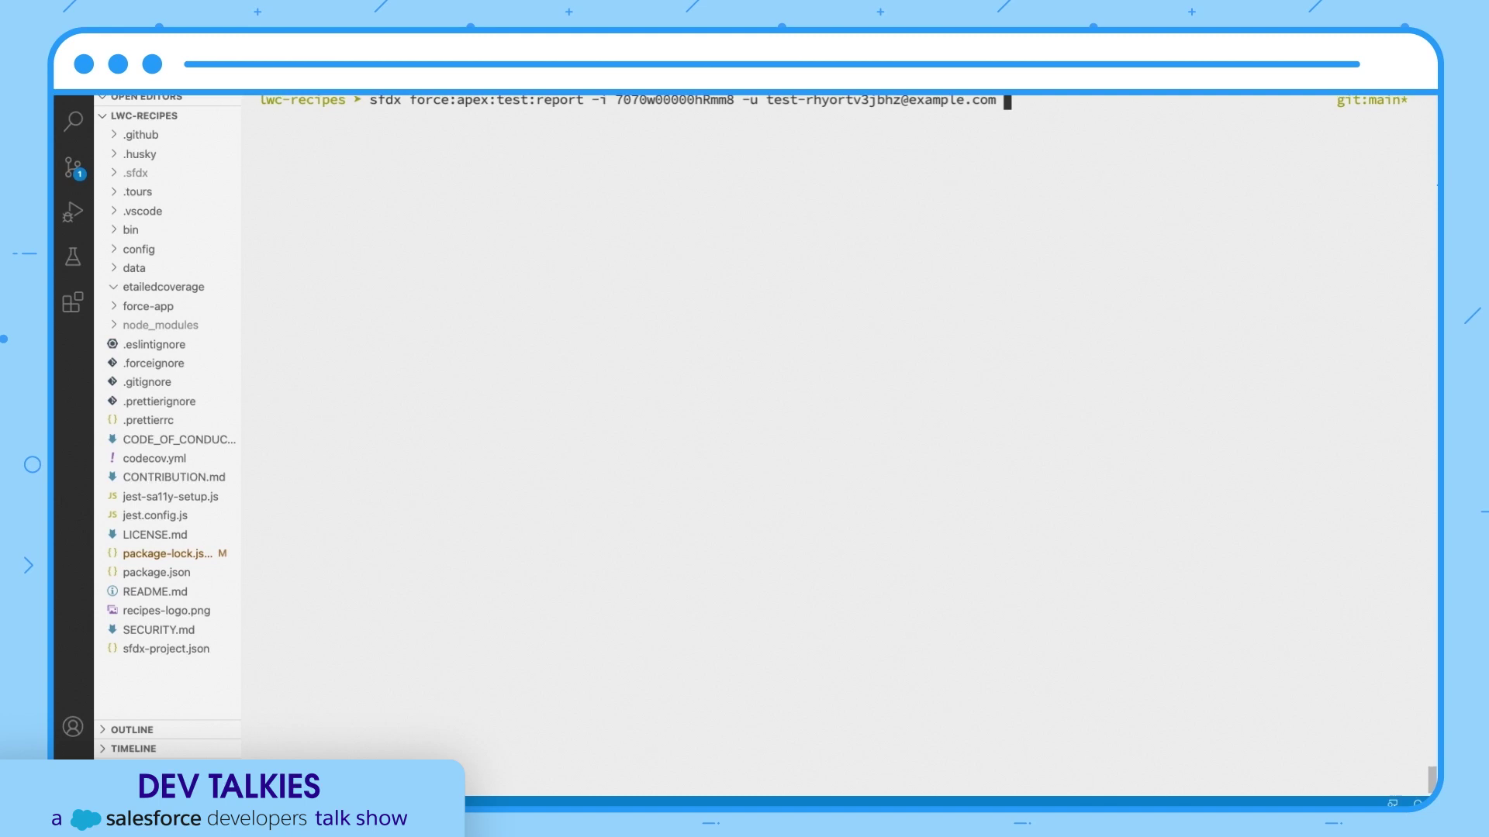
type("-r=")
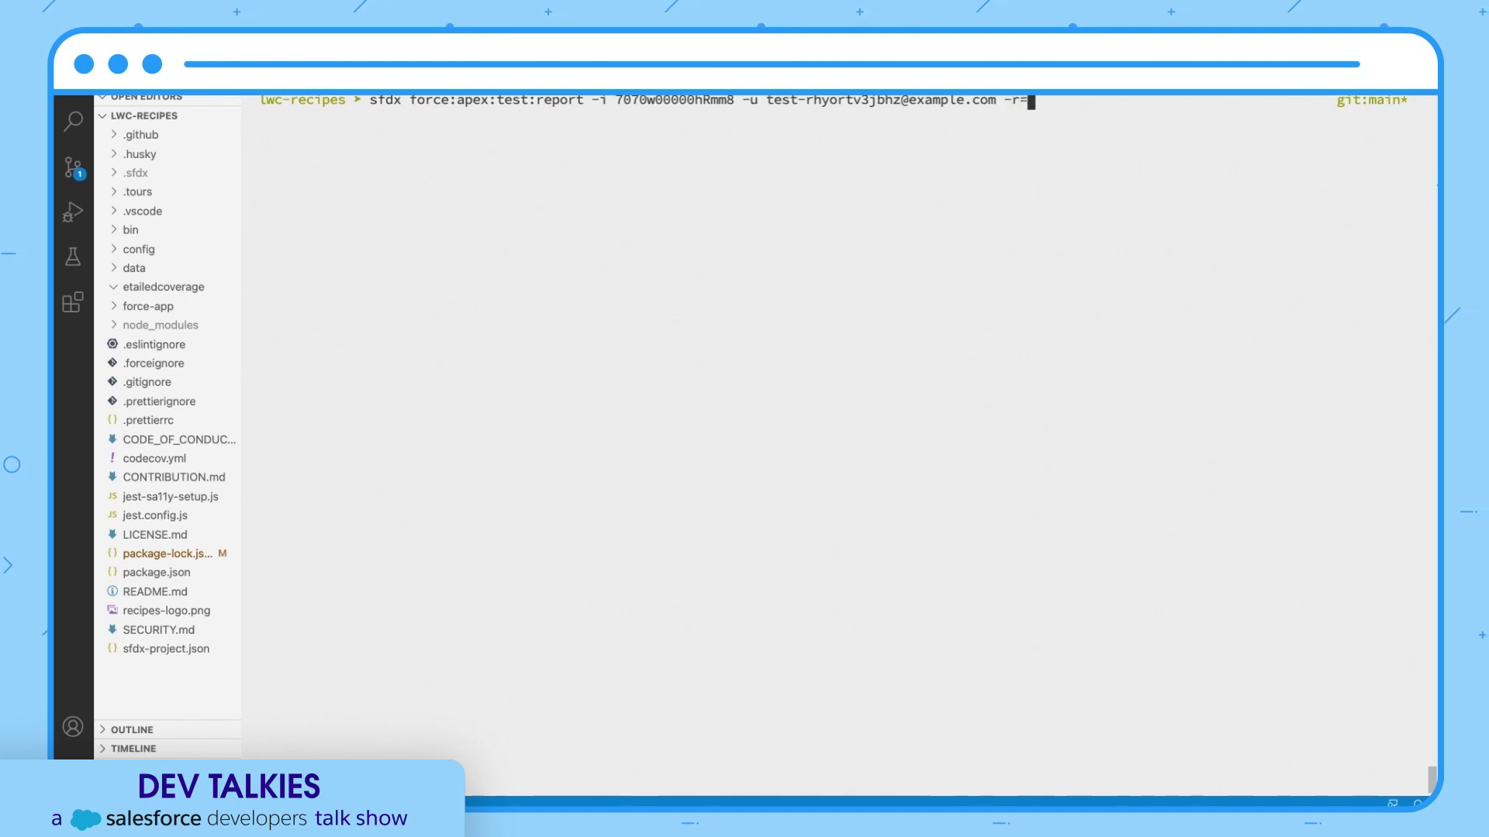
type("jso")
Step: Clear the output and rerun the test report with -r=json and coverage for run 7070w00000hRmm8
mouse_move(291, 459)
left_mouse_down()
mouse_move(333, 702)
mouse_move(331, 681)
left_mouse_up()
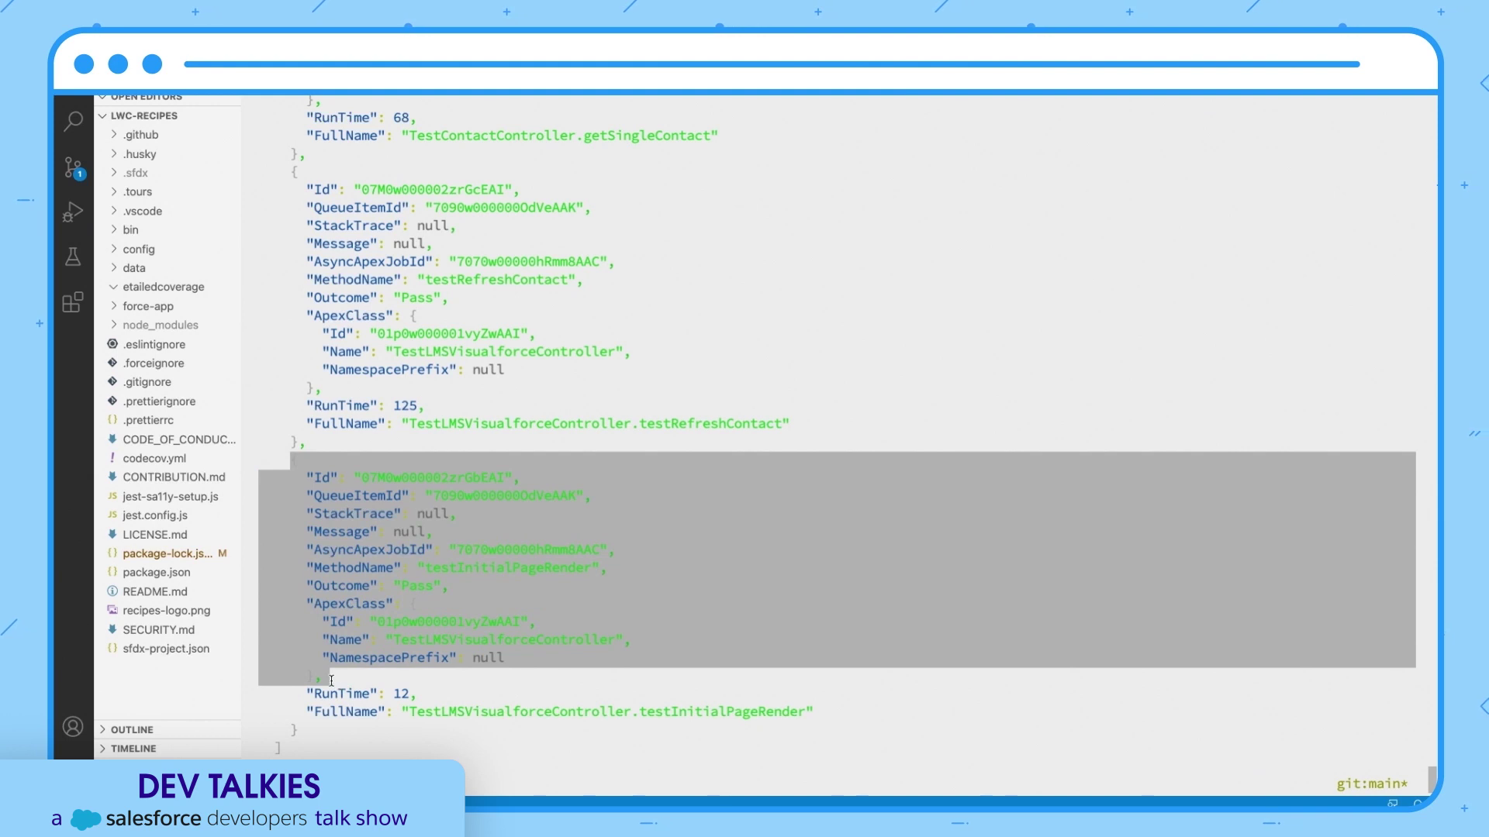
key("super+c")
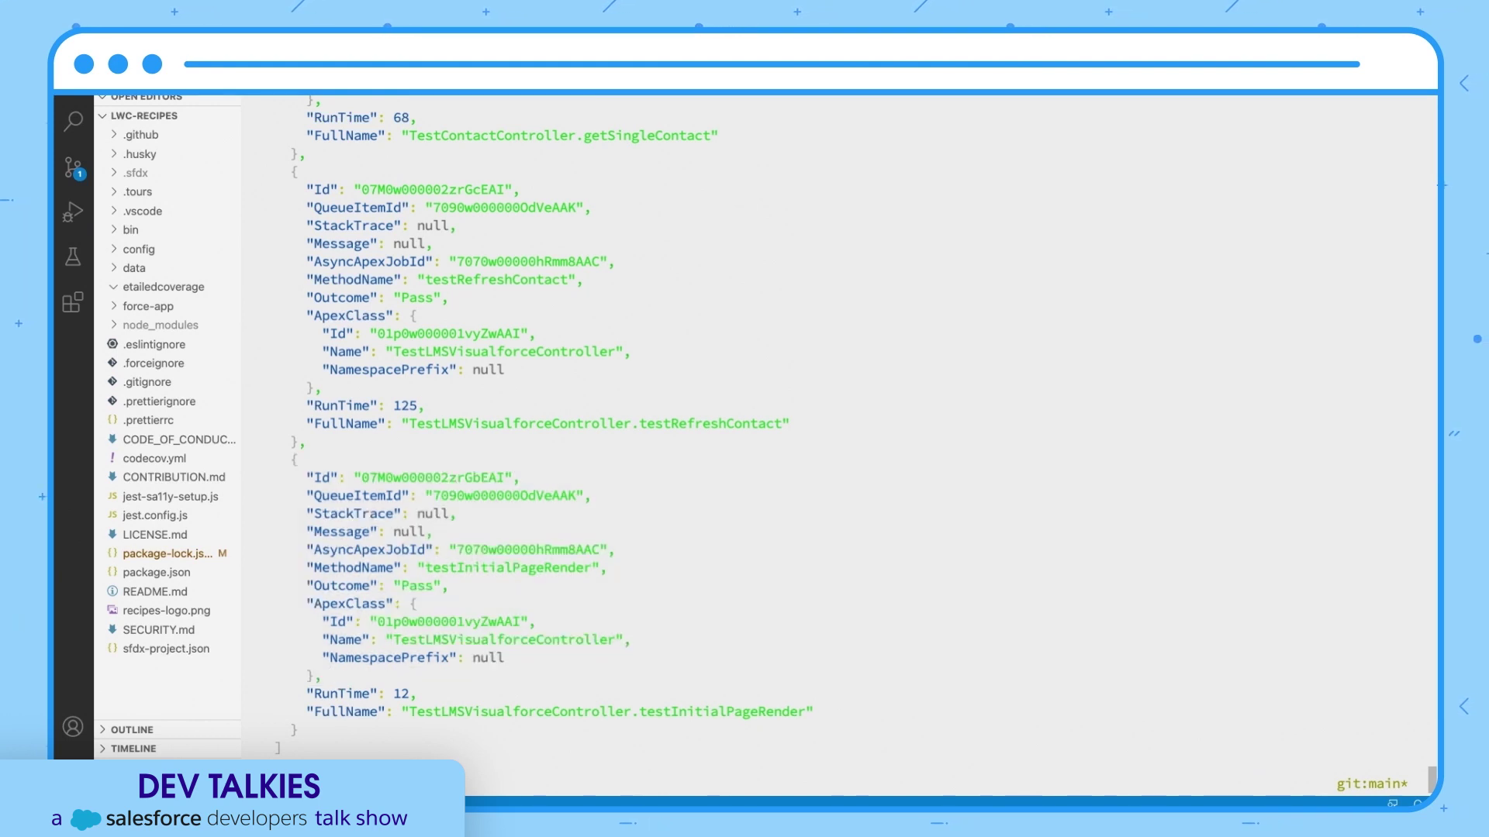
key("super+k")
type("sfdx force:apex:test:report -i 7070w00000hRmm8 -u test-rhyortv3jbhz@example.com -r=json -c")
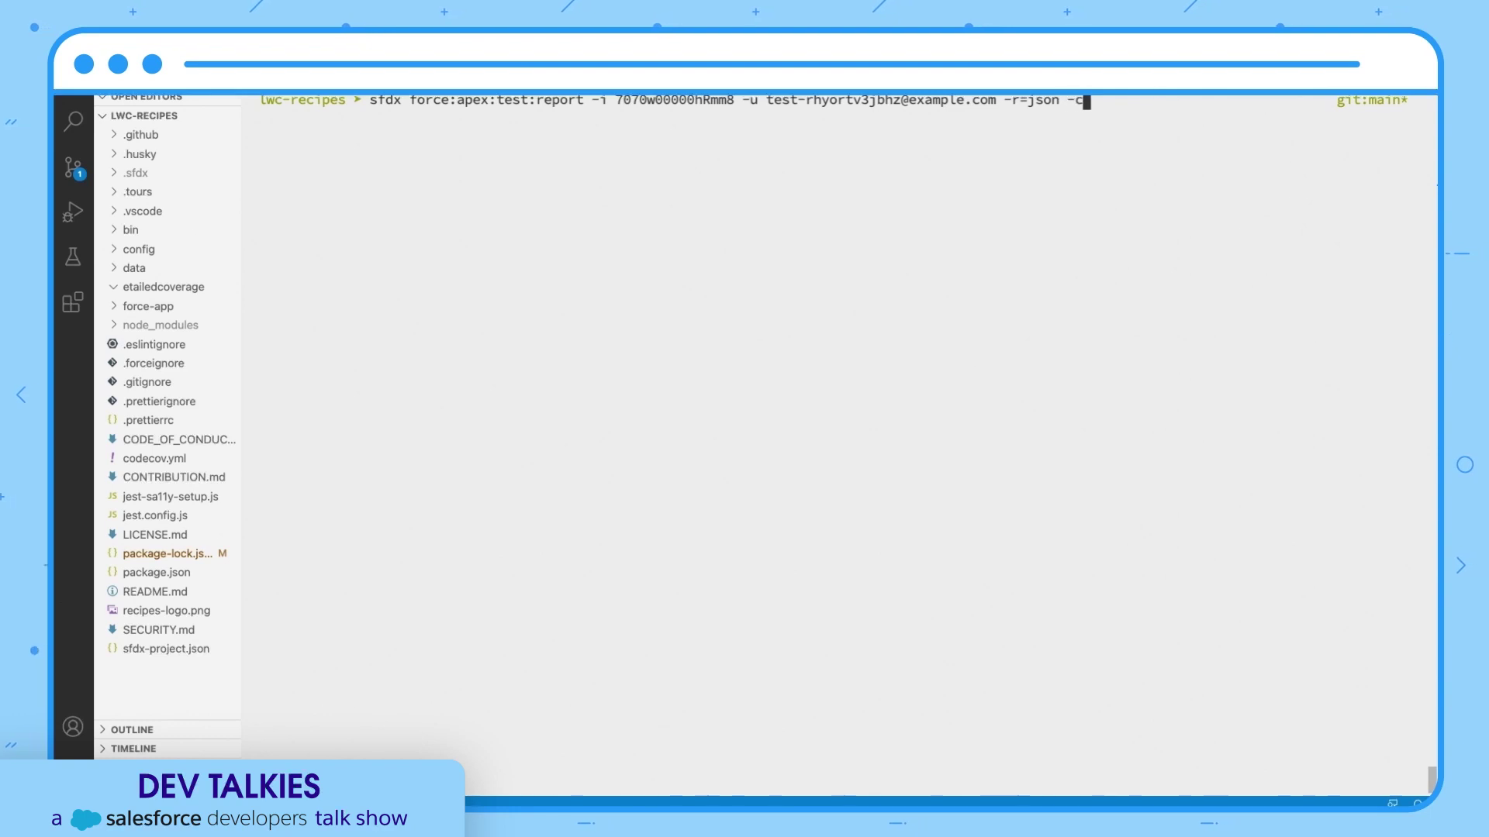
key("Return")
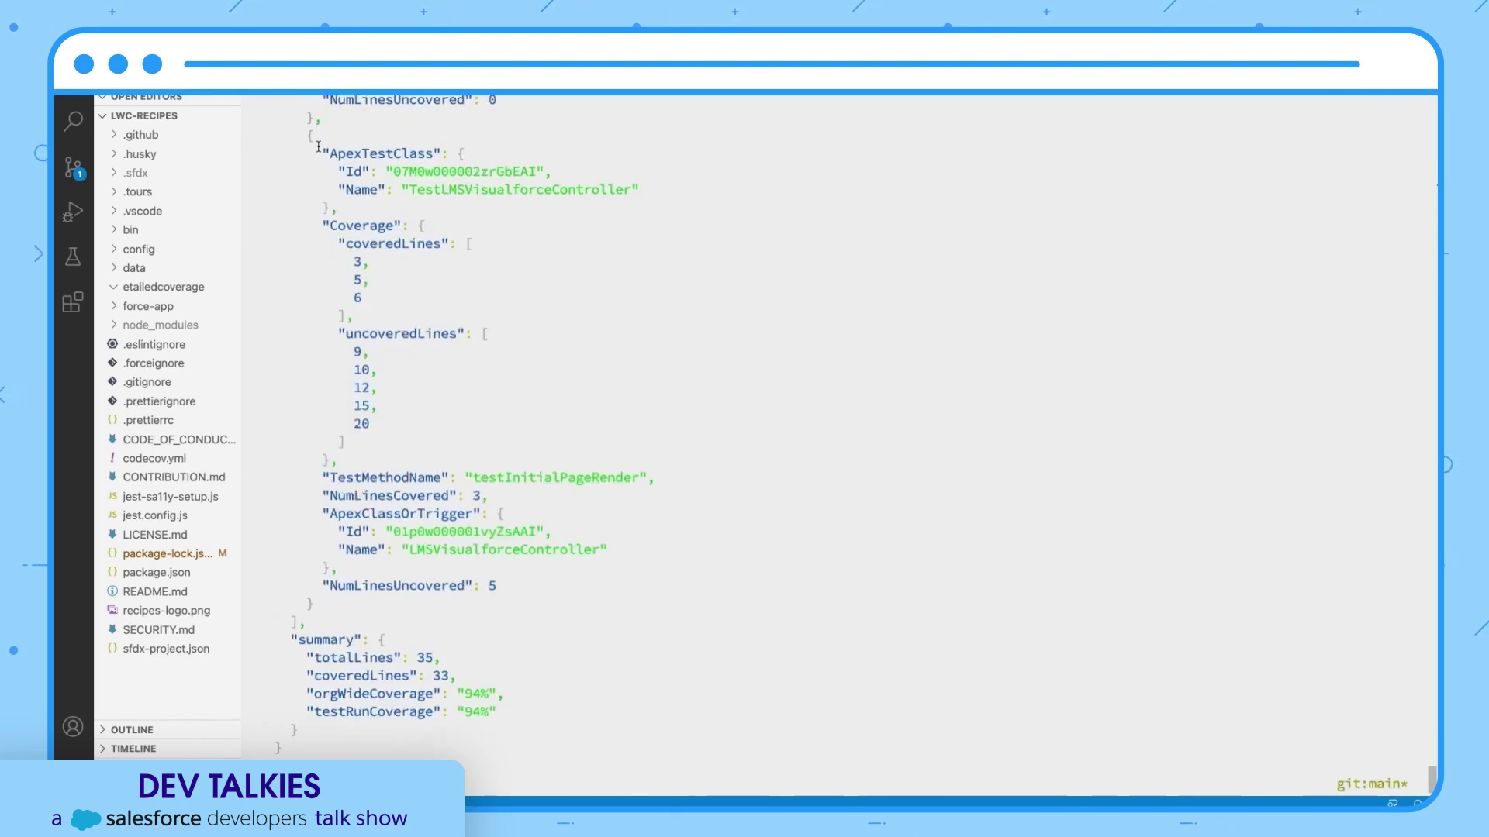
Step: Highlight the coverage details of the last test class in the JSON report
left_click_drag(319, 151, 360, 464)
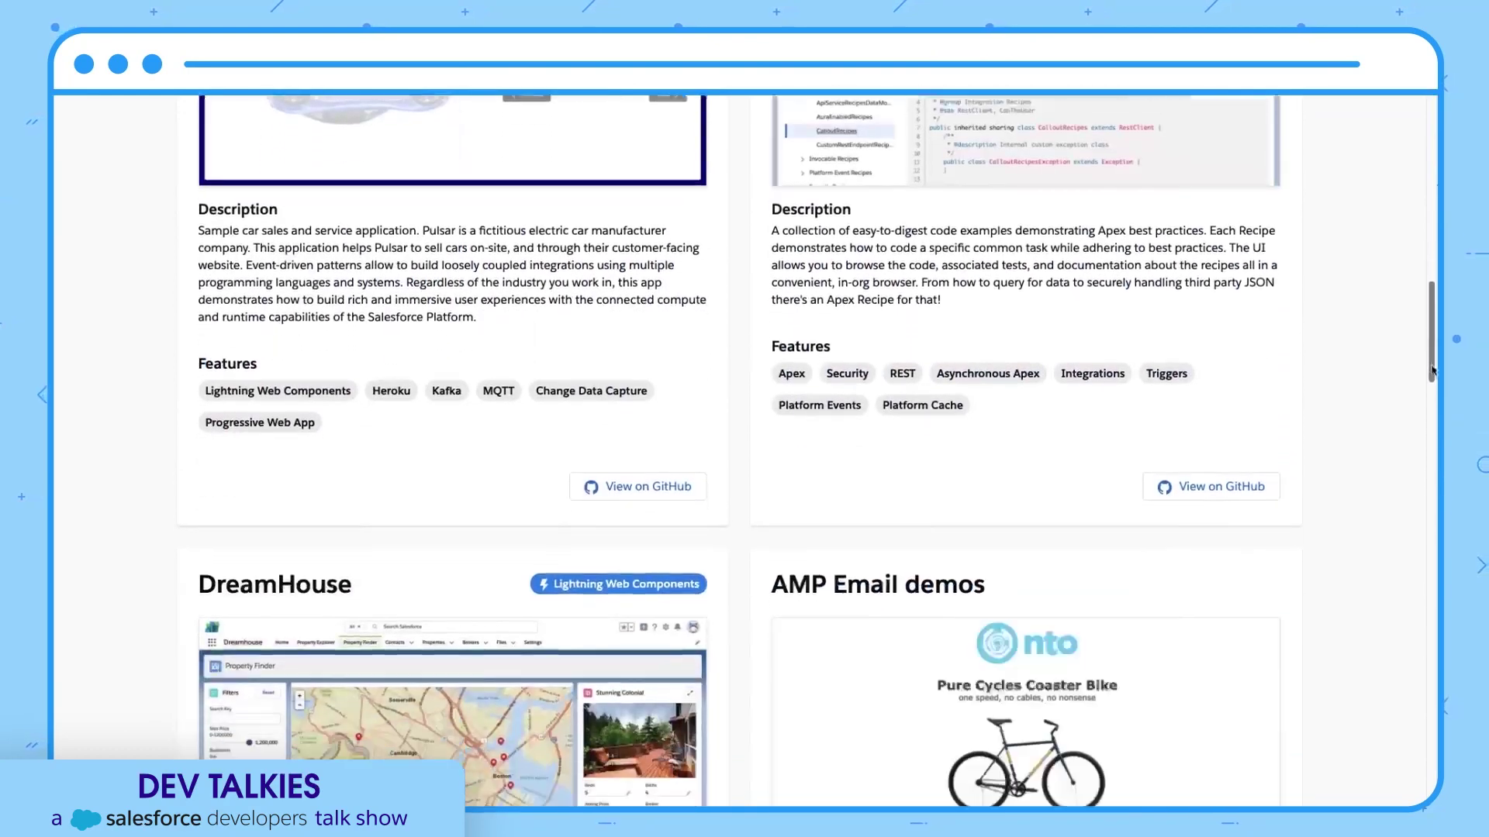
Step: Scroll the Sample Gallery down to the DreamHouse and AMP Email demos cards
left_click_drag(1434, 295, 1418, 436)
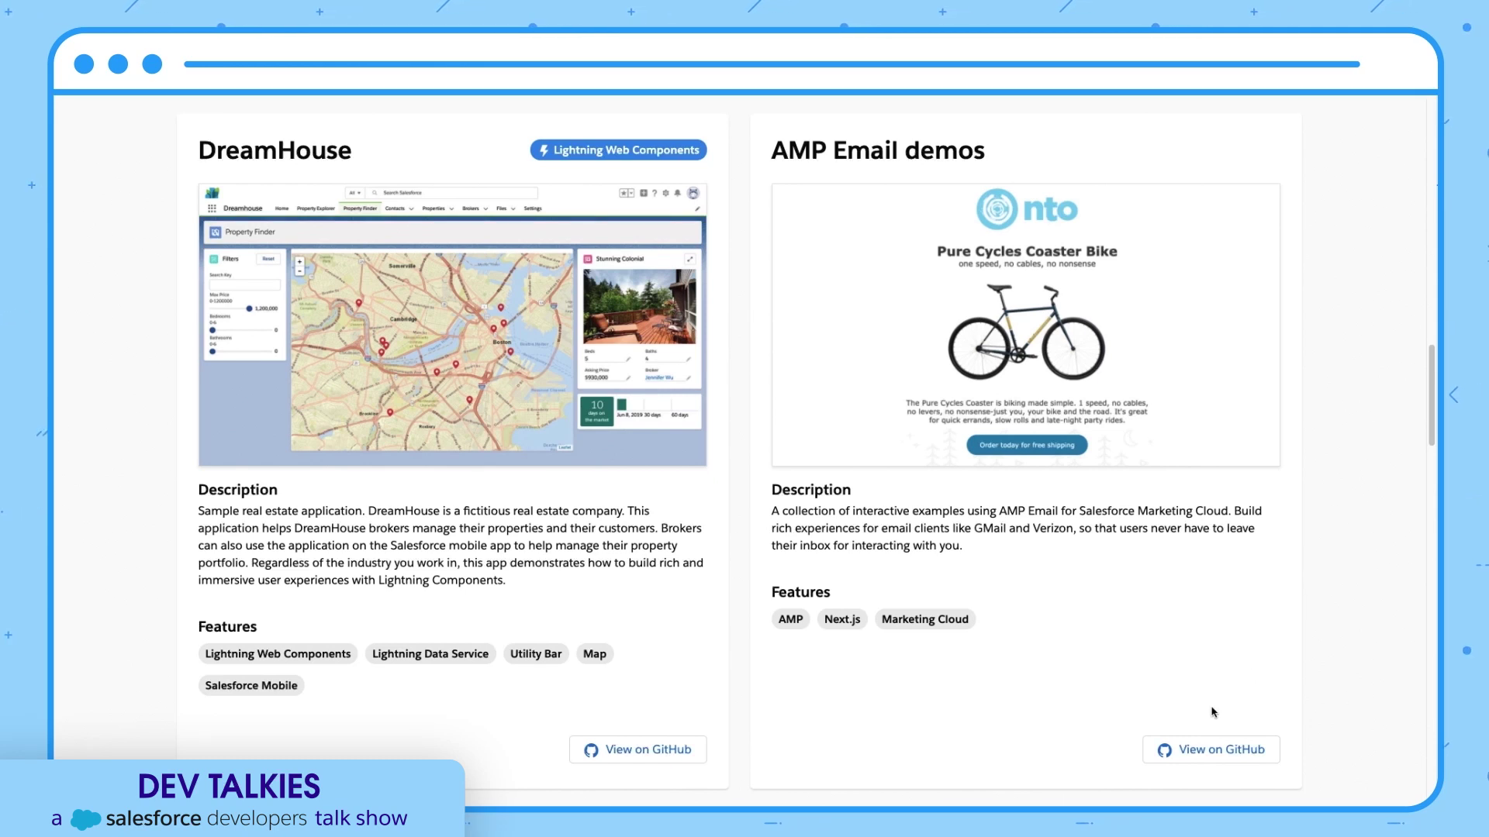
Step: Open the amp-demos GitHub repository, scroll to its README, and follow the amp-demos.herokuapp.com link
left_click(1176, 753)
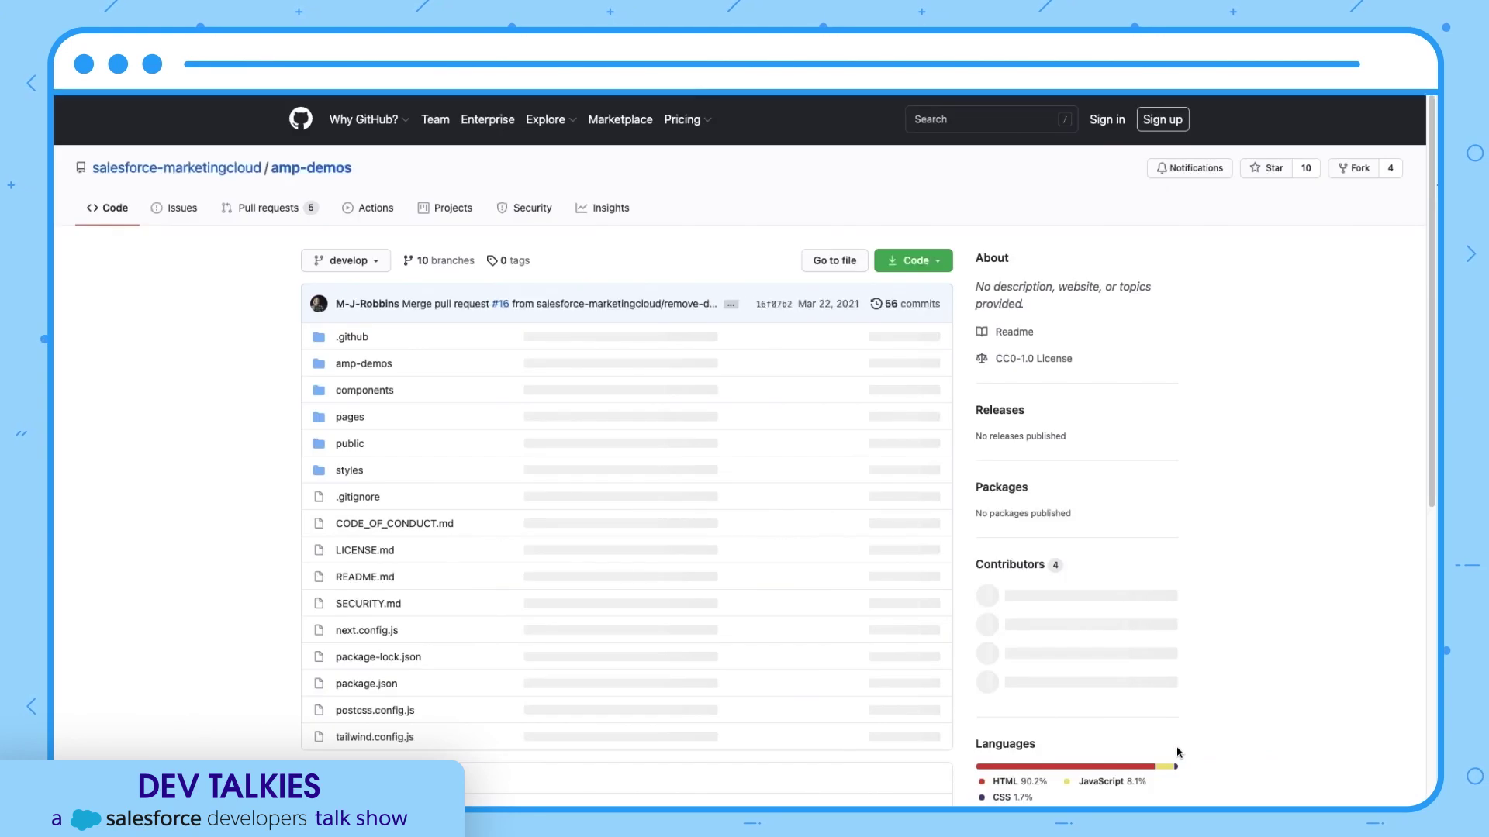
left_click_drag(1432, 441, 1395, 693)
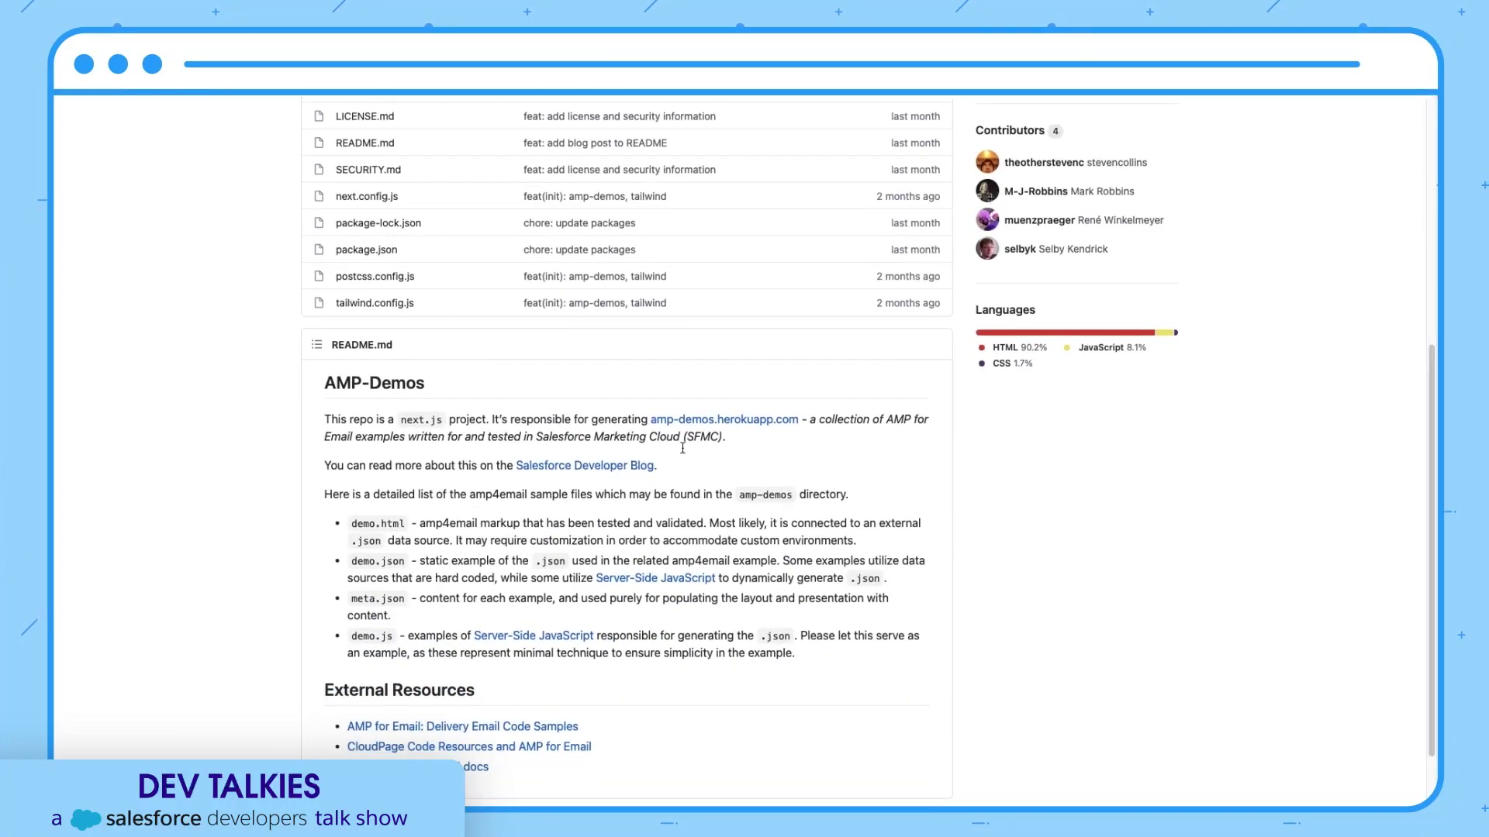
left_click(656, 423)
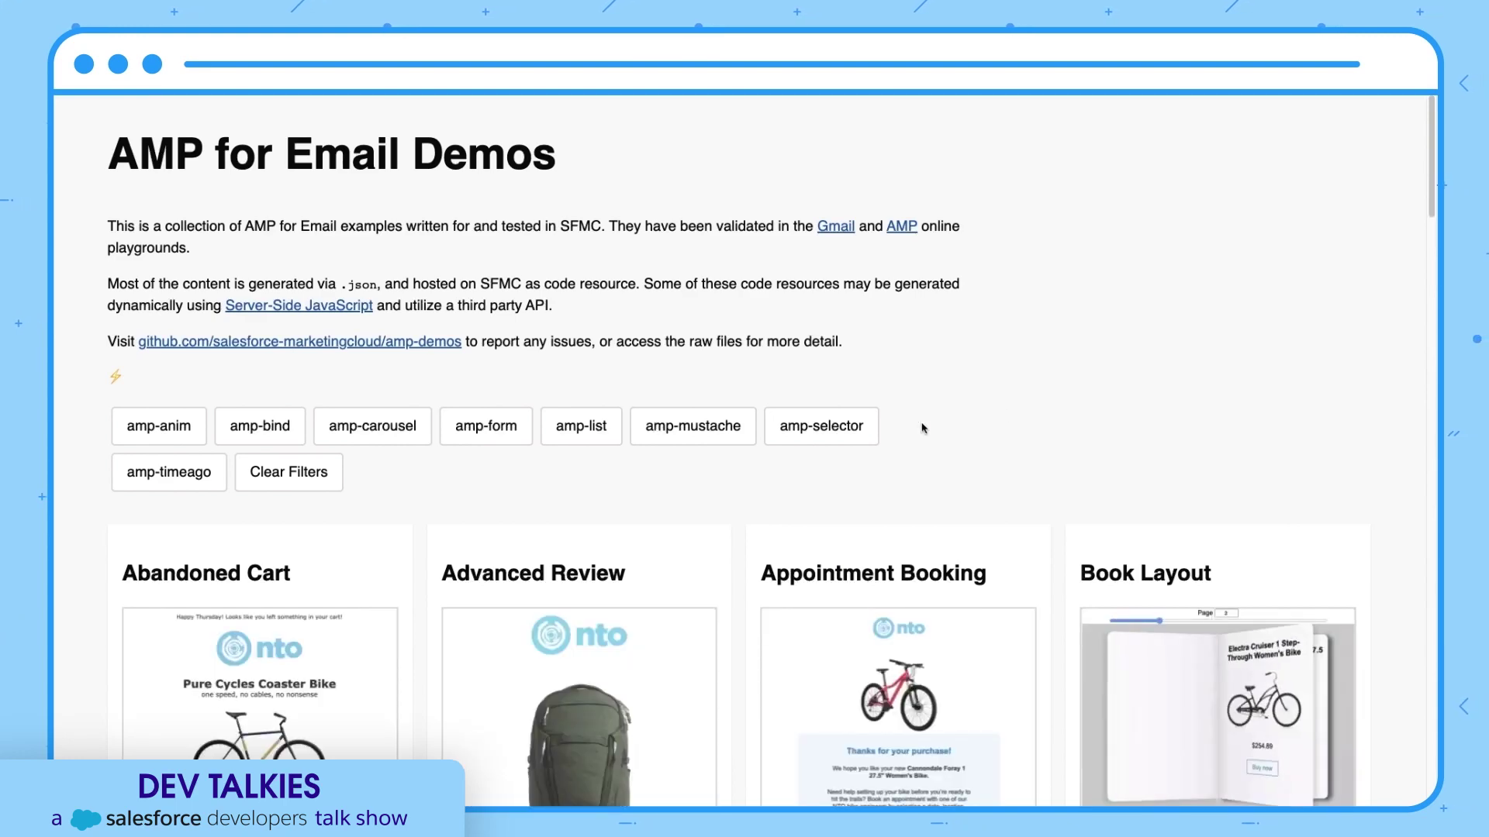
Step: Scroll the demos list and load the Appointment Booking example into AMP Playground
left_click_drag(1430, 202, 1426, 274)
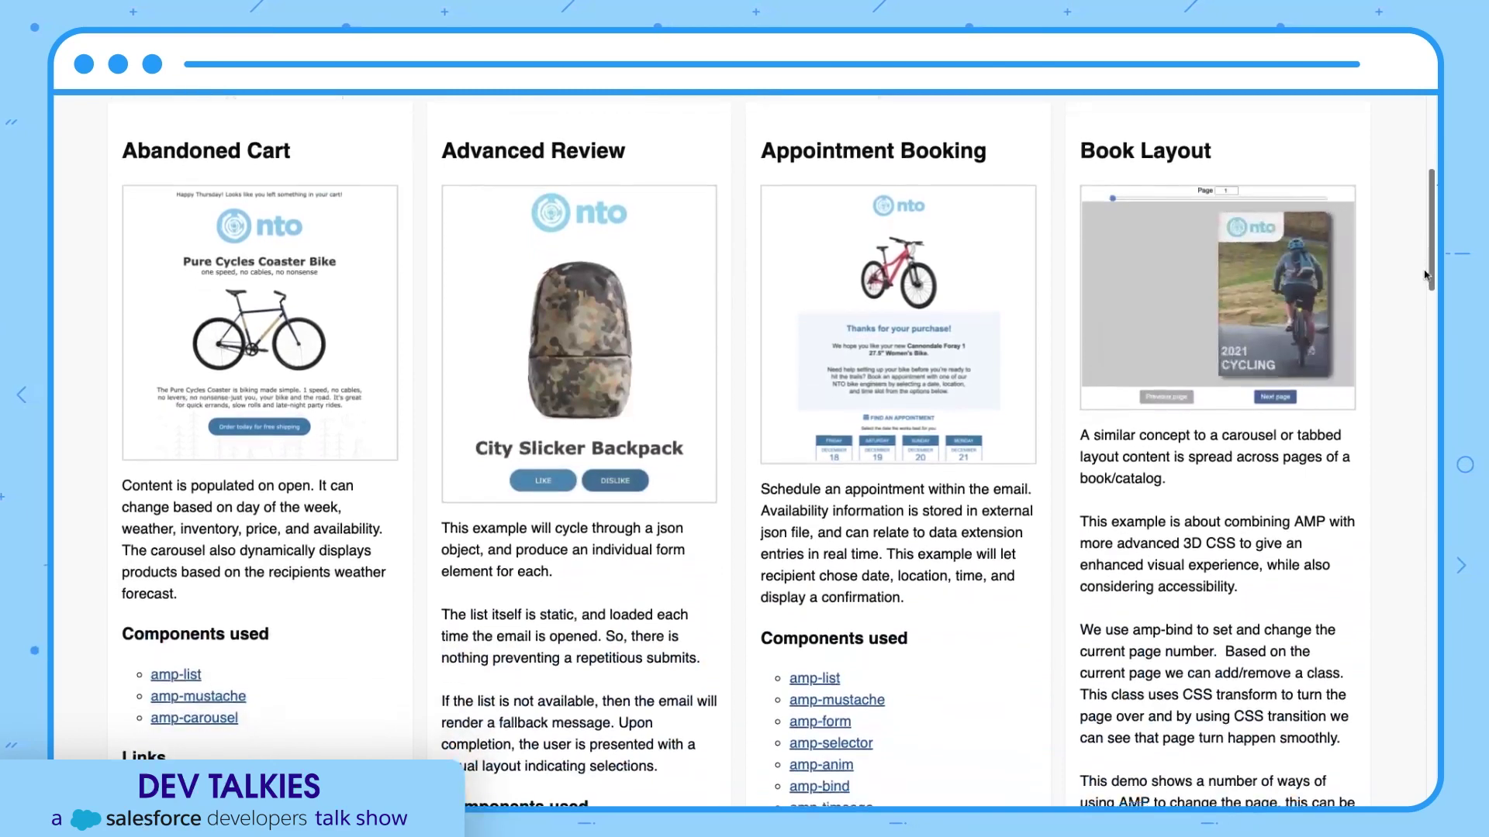
left_click(833, 385)
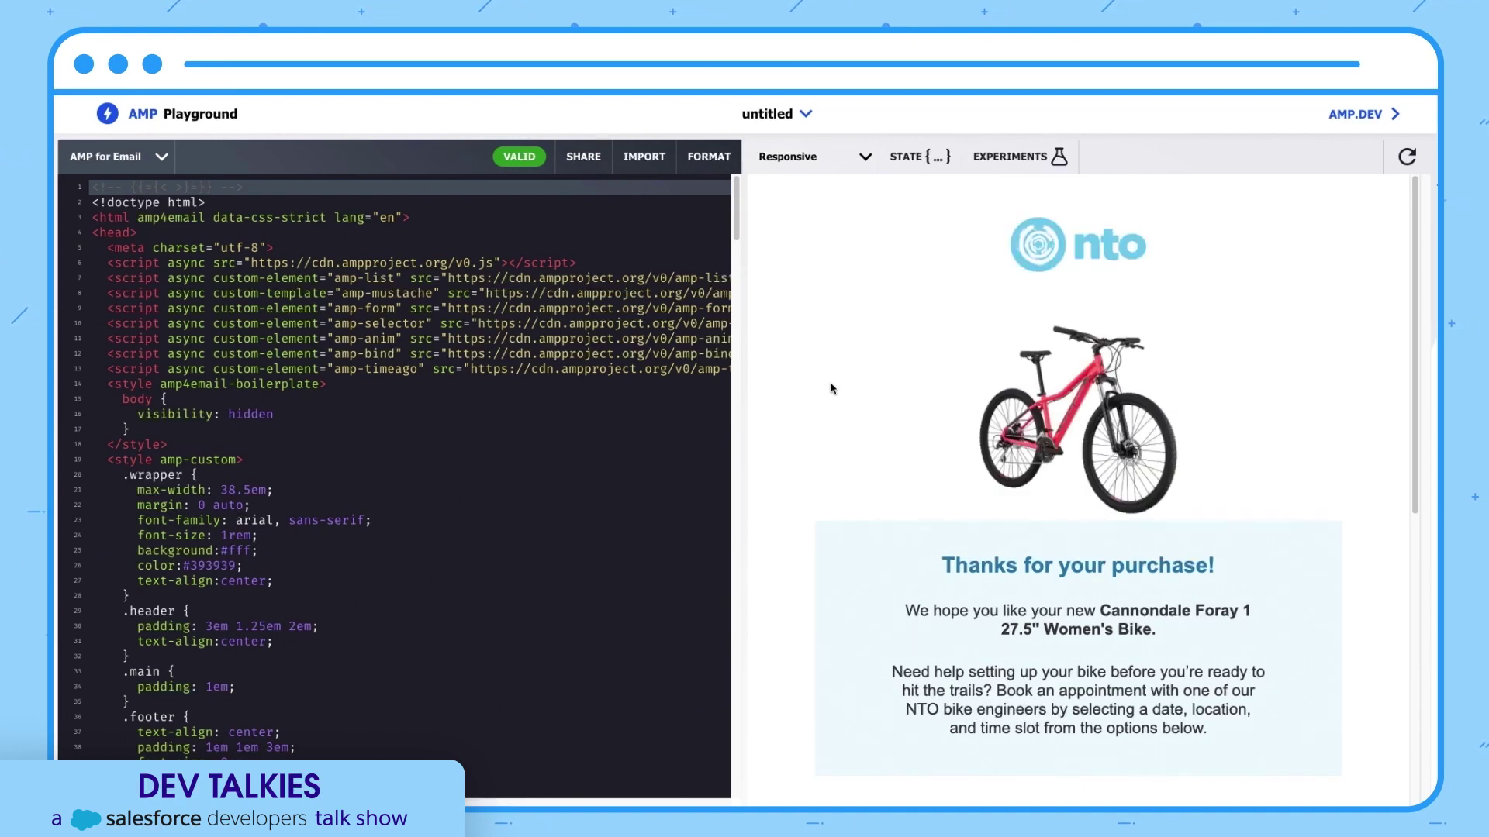
Step: Switch the email preview device to iPhone 6/7/8 Plus
left_click(862, 158)
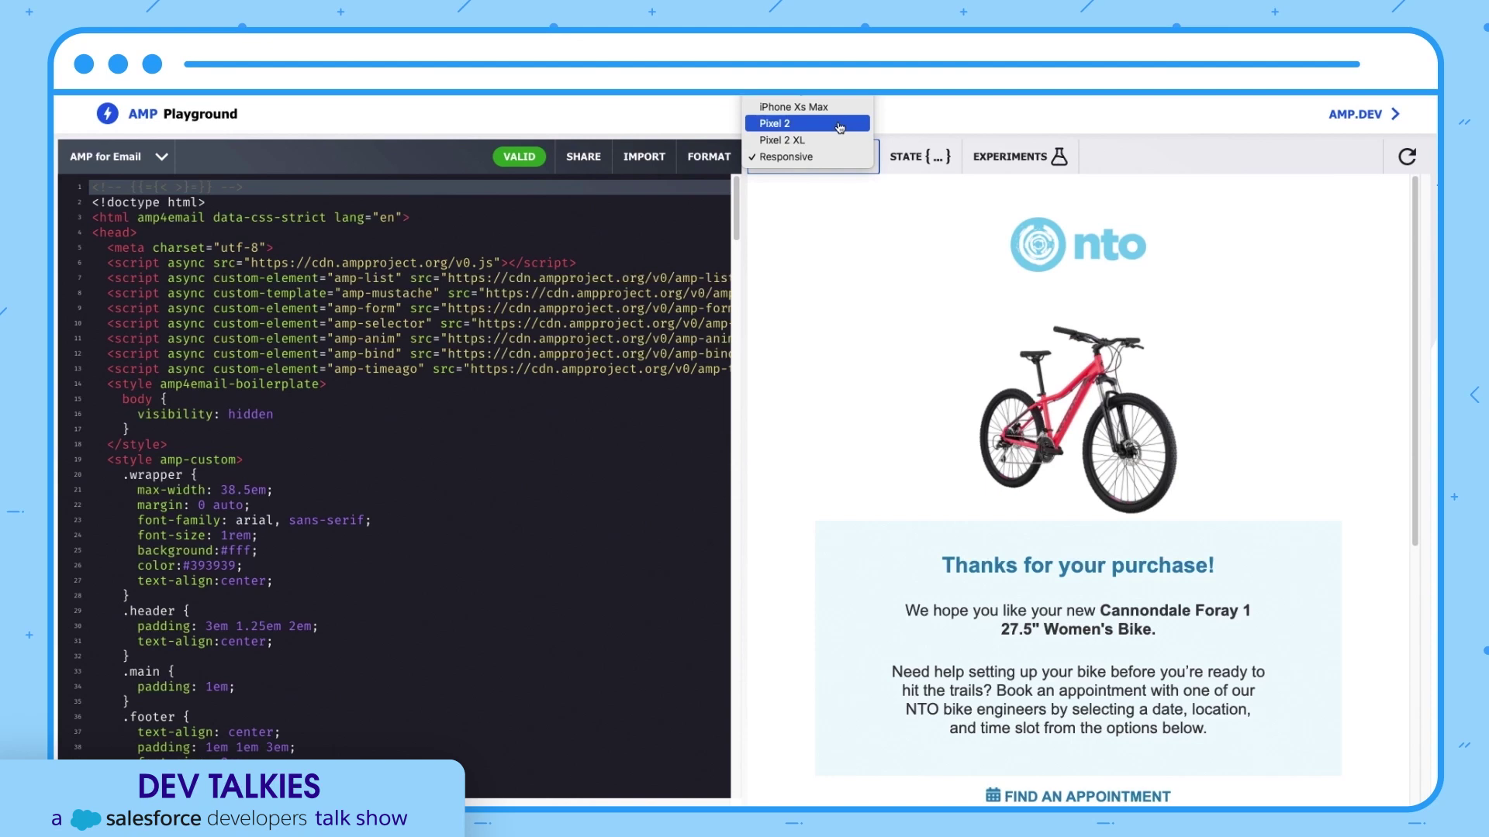
key("Escape")
key("Up")
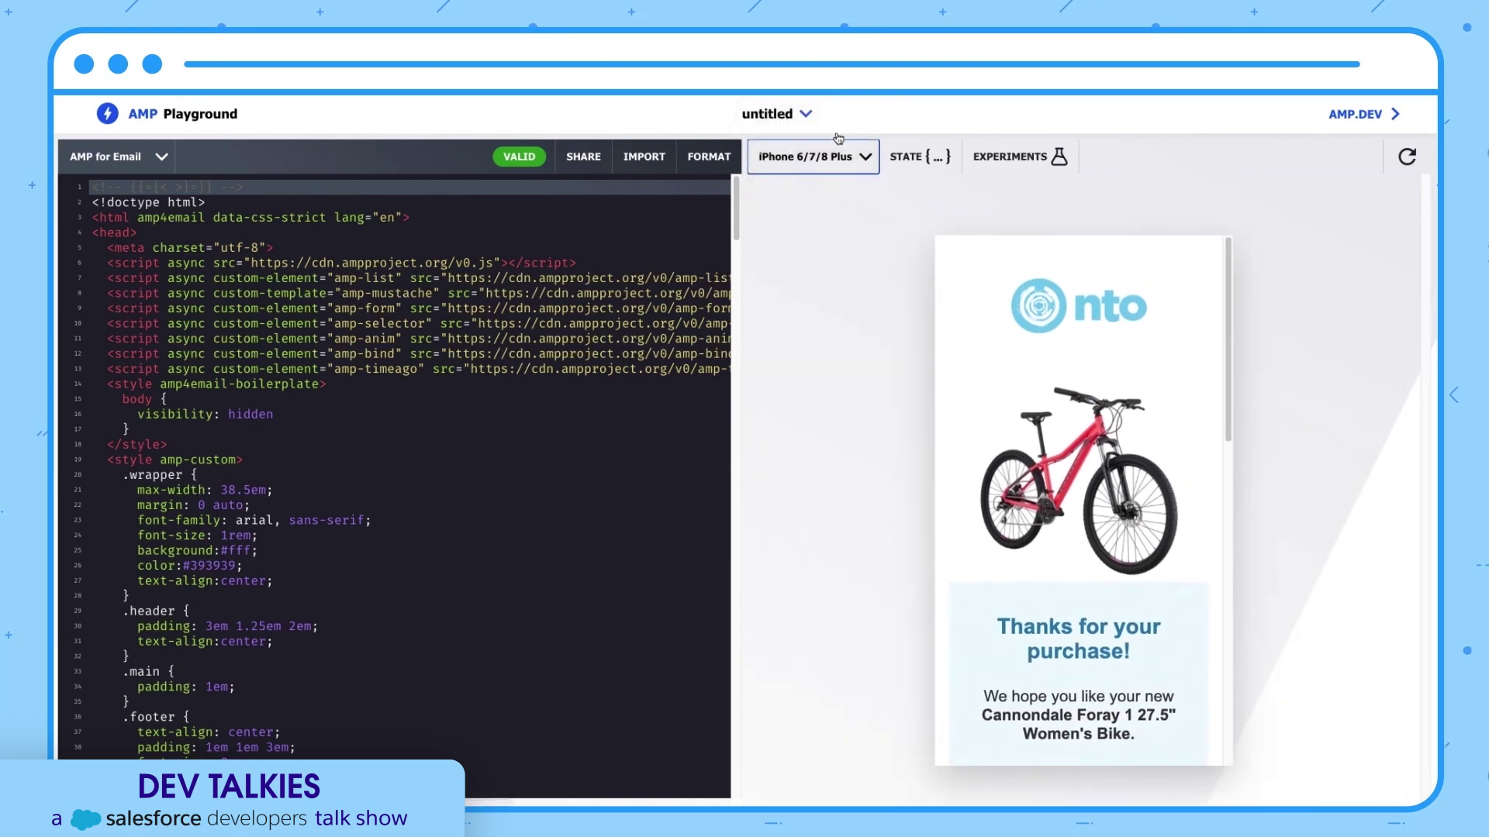
left_click_drag(1225, 429, 1200, 605)
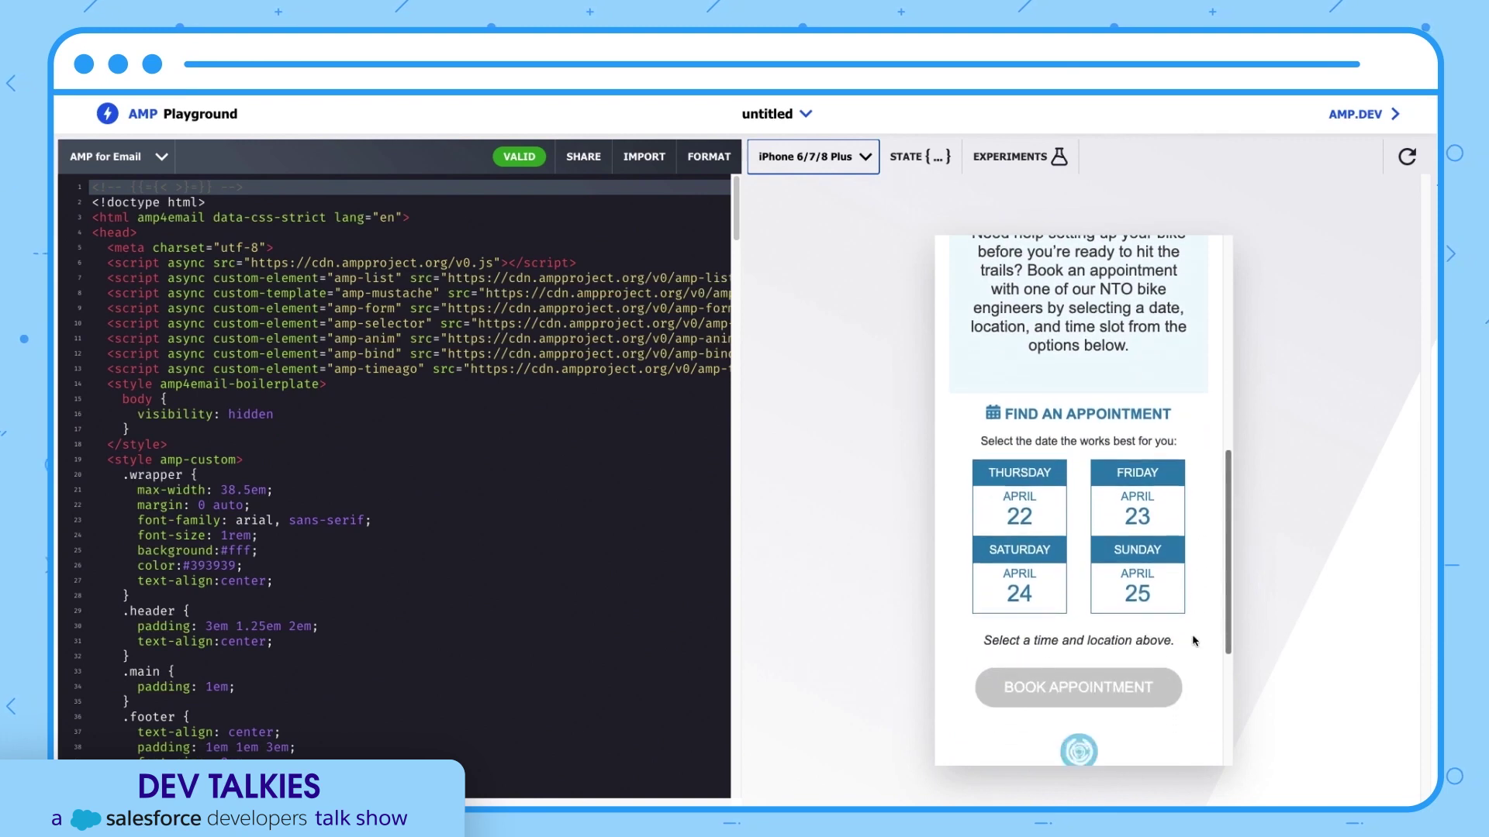
left_click_drag(1199, 606, 1192, 669)
Step: Book a Thursday April 22, 10:00am appointment at the NTO - Evanston store
left_click(1002, 445)
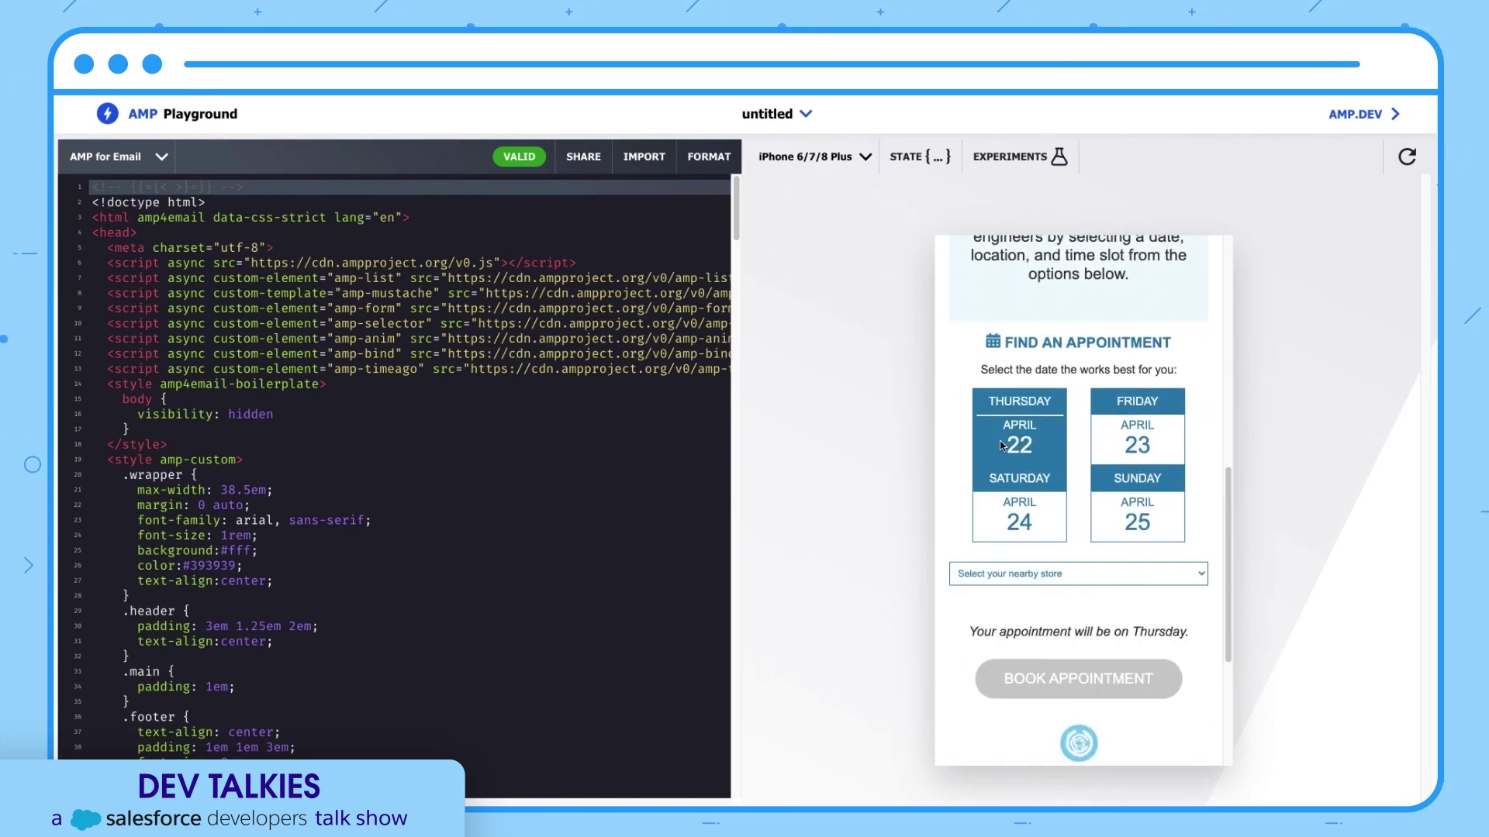
left_click(1098, 578)
left_click(1031, 492)
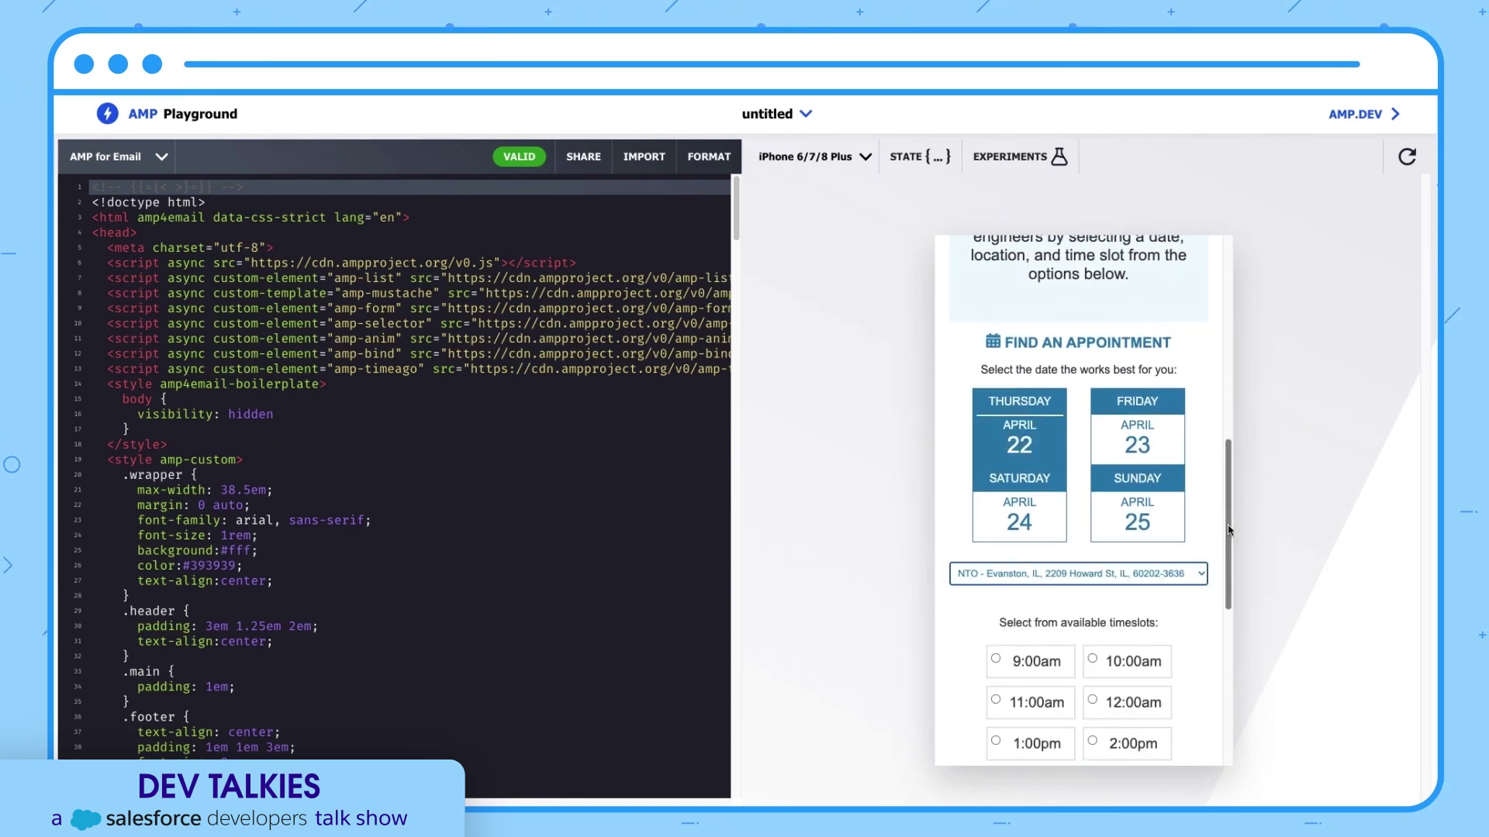
scroll(1216, 575, "down", 2)
left_click(1093, 523)
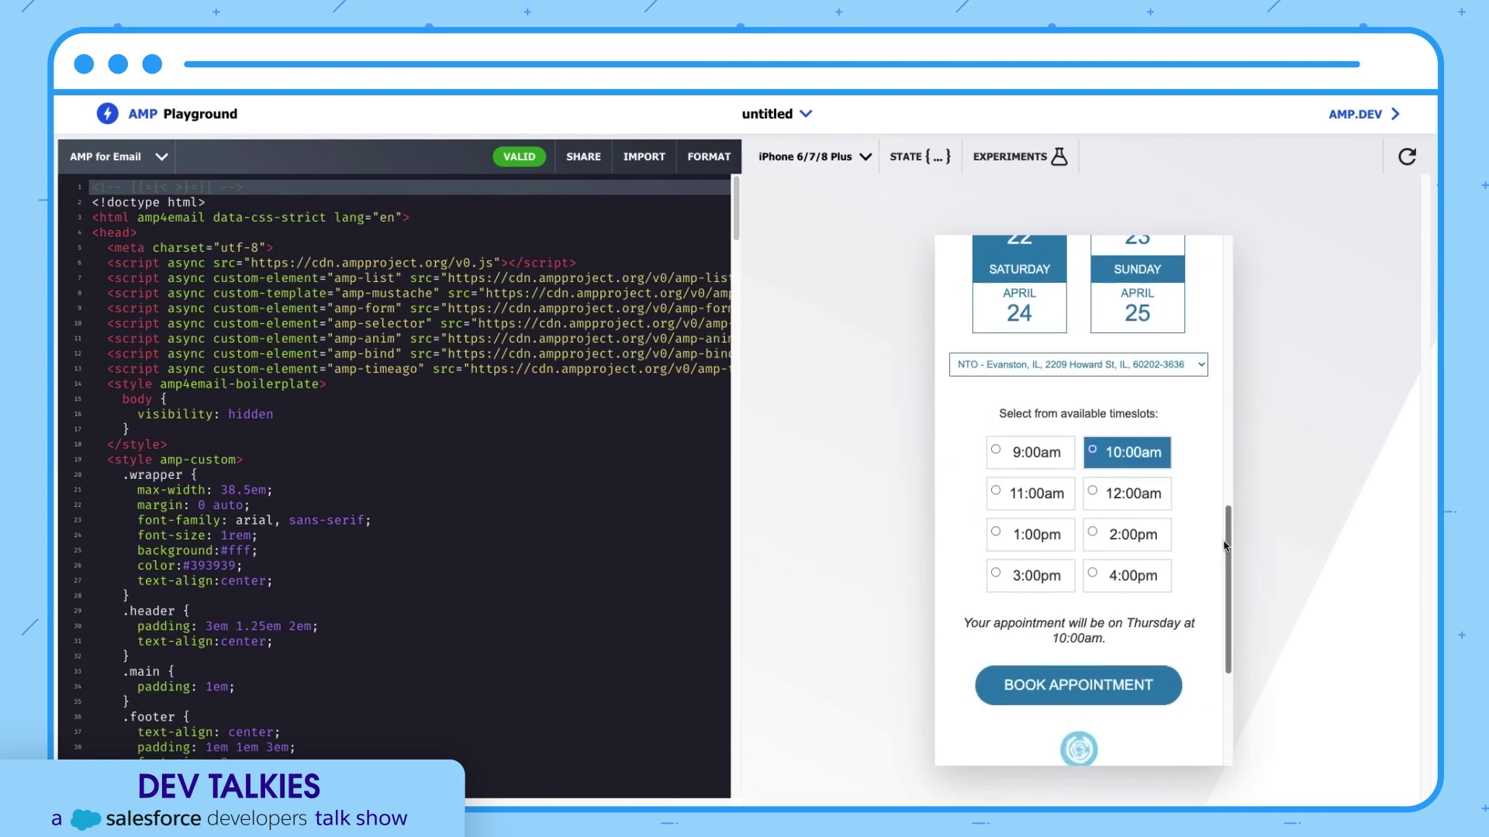
scroll(1217, 534, "down", 2)
left_click(1068, 638)
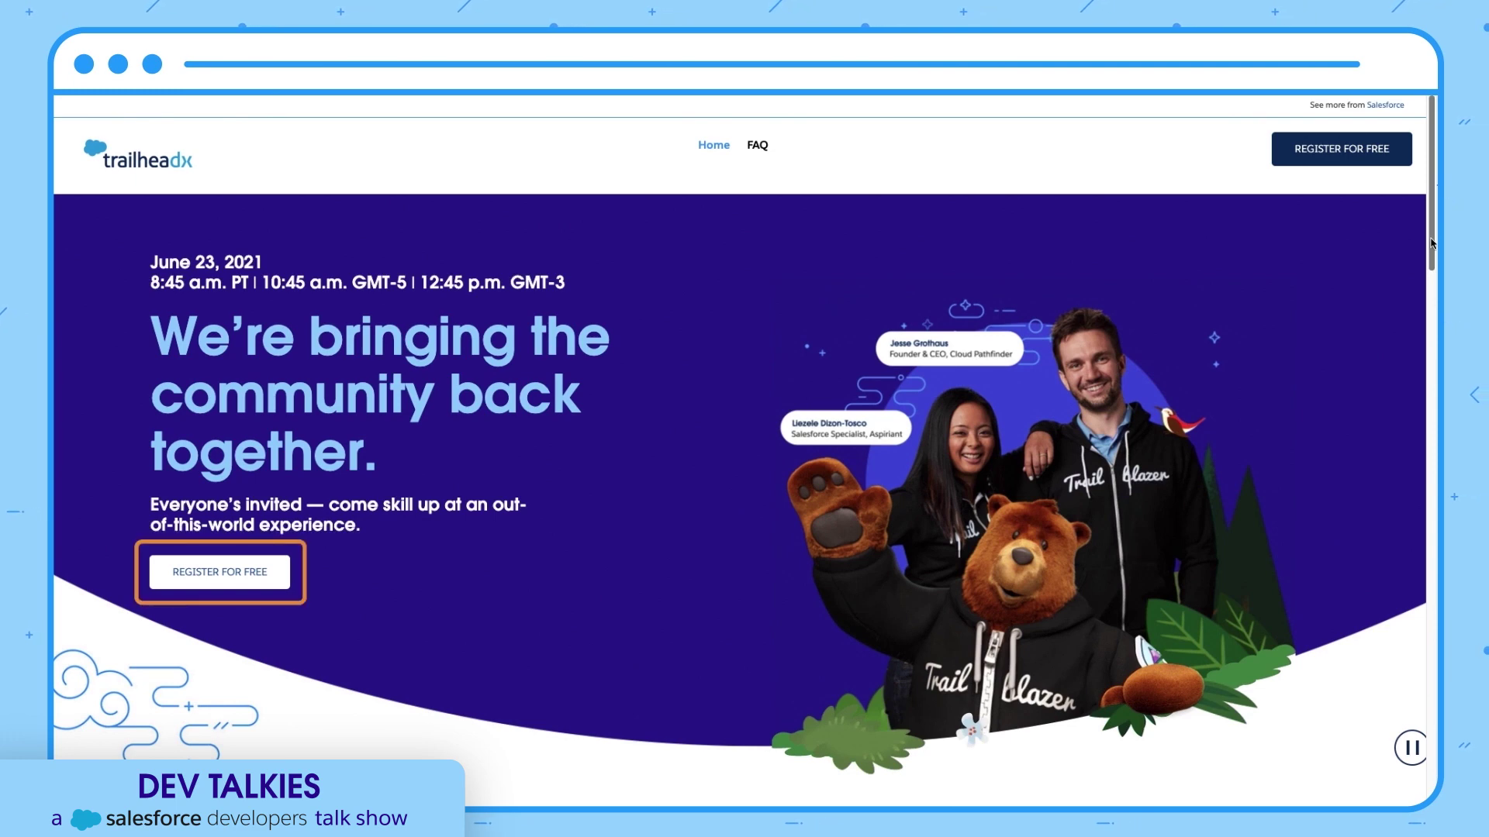
Step: Scroll the June 23, 2021 TrailheaDX event page from the top down to its Trailblazers section
left_click_drag(1431, 243, 1433, 459)
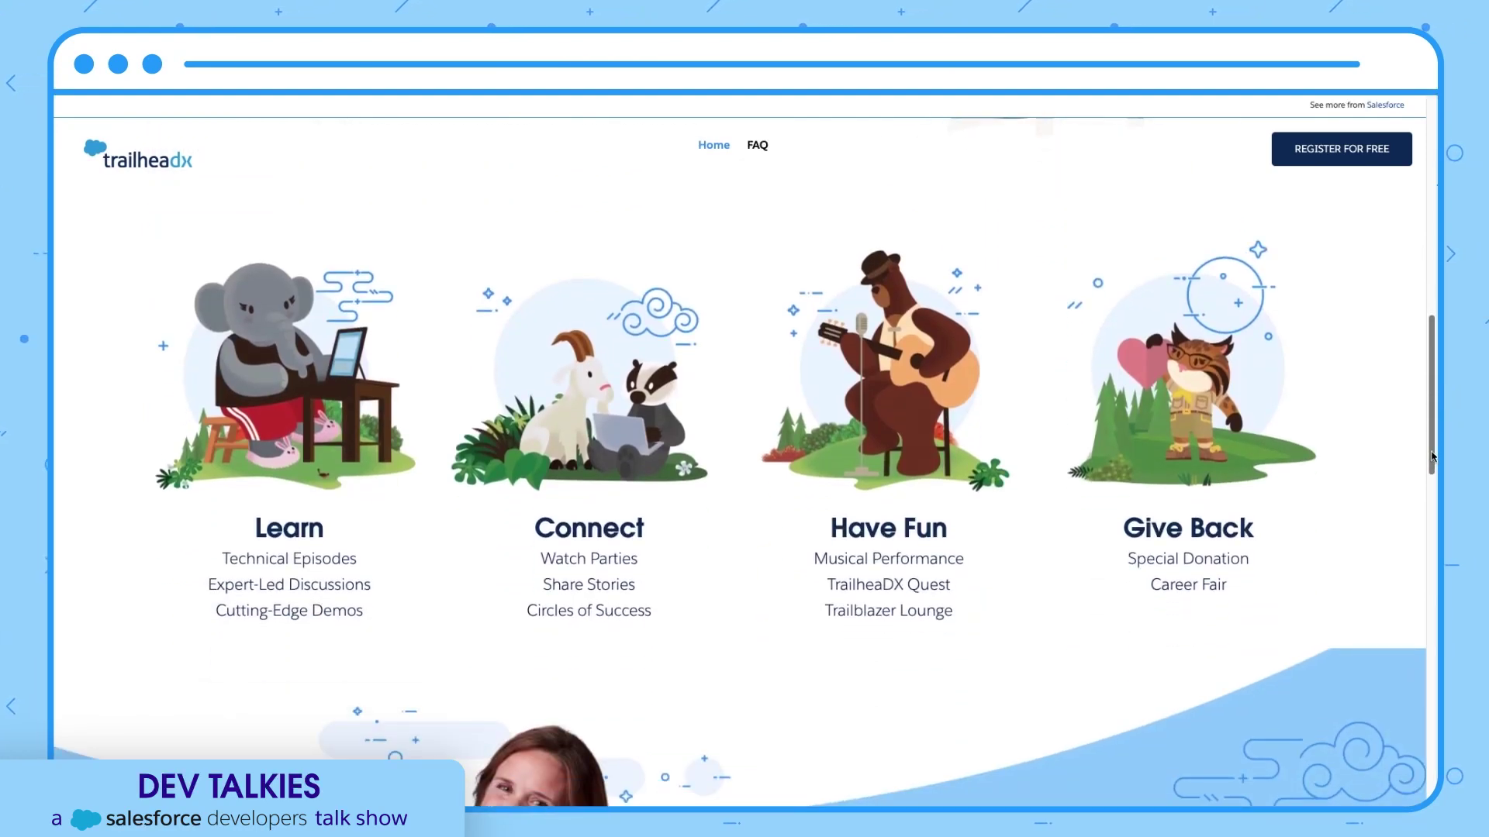
left_click_drag(1433, 458, 1432, 650)
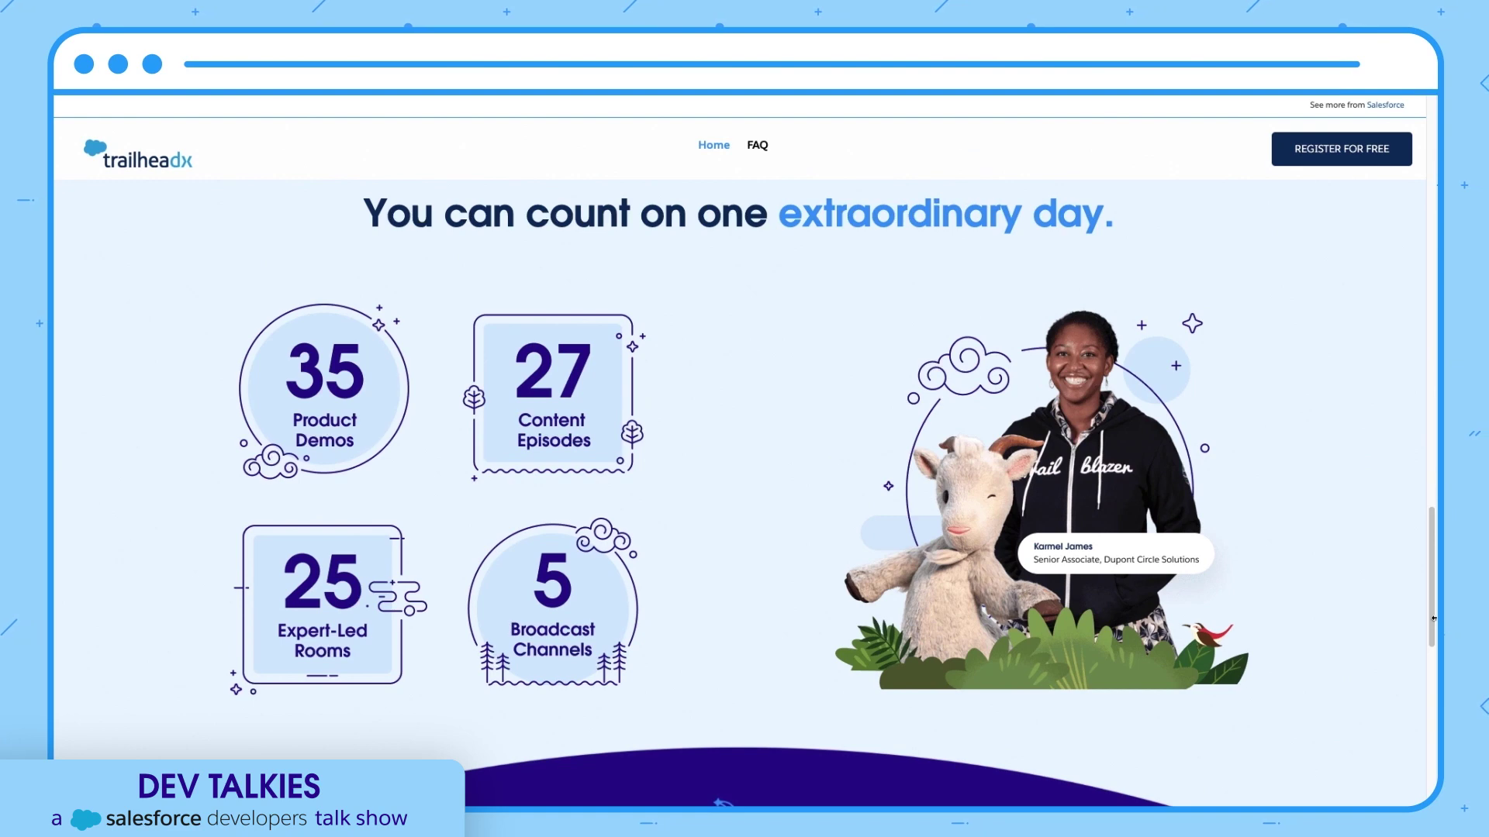
left_click_drag(1434, 618, 1413, 756)
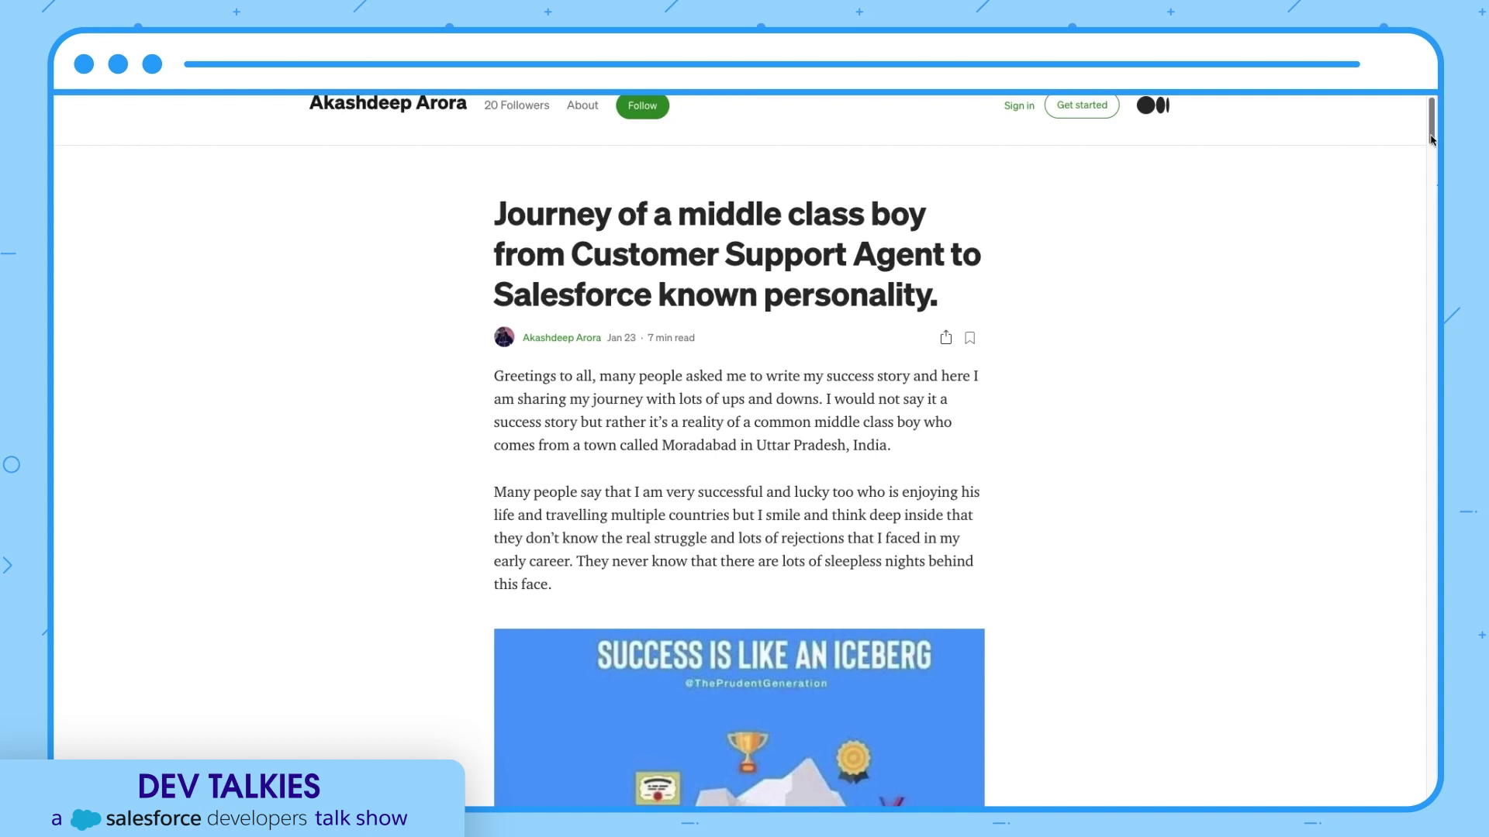
Step: Scroll the Medium article down to the #BeASalesforceChamp and Lightning Champion section
scroll(1410, 216, "down", 1)
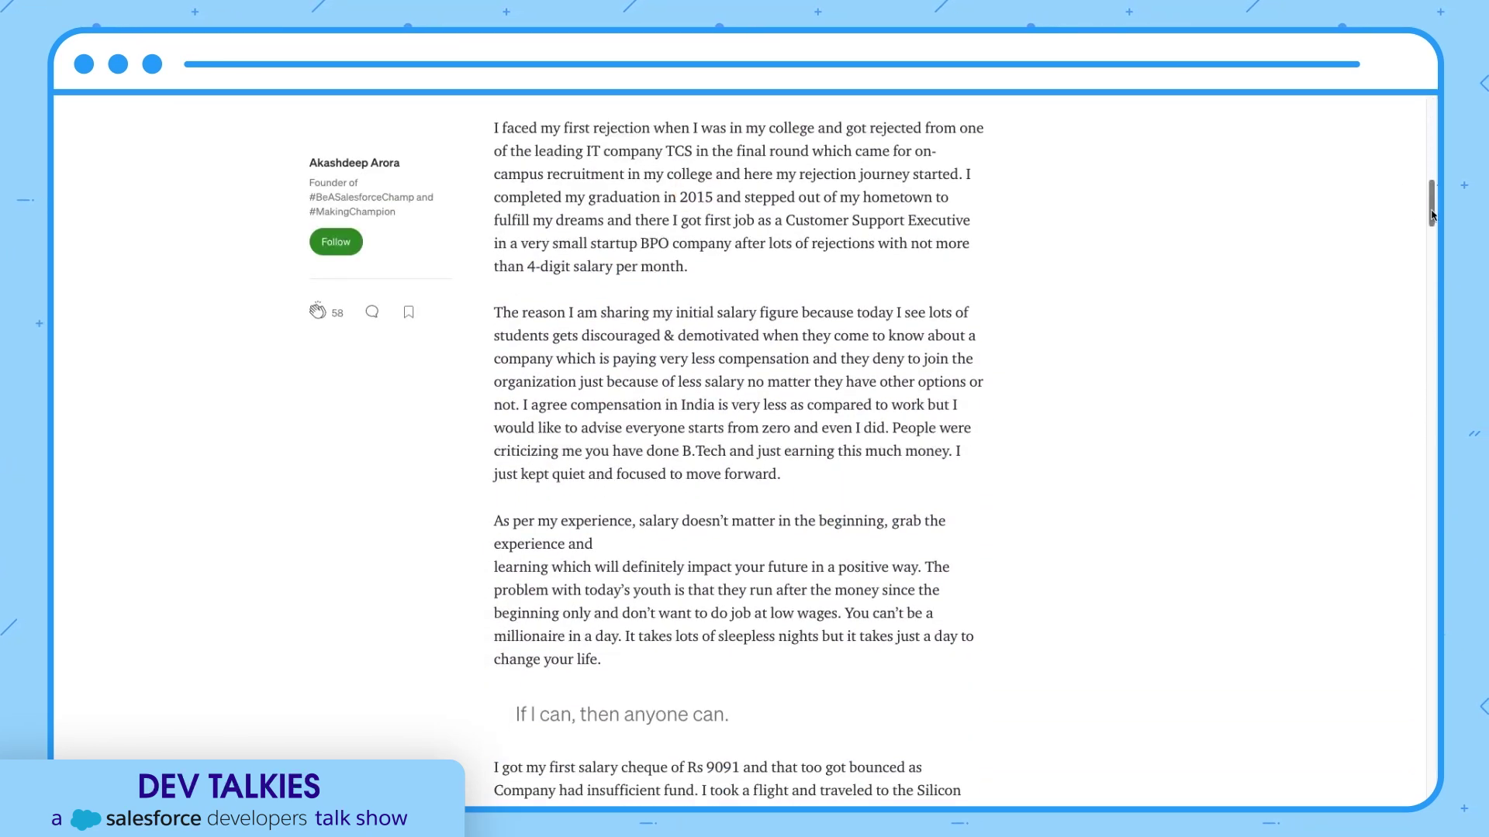
left_click_drag(1432, 214, 1423, 257)
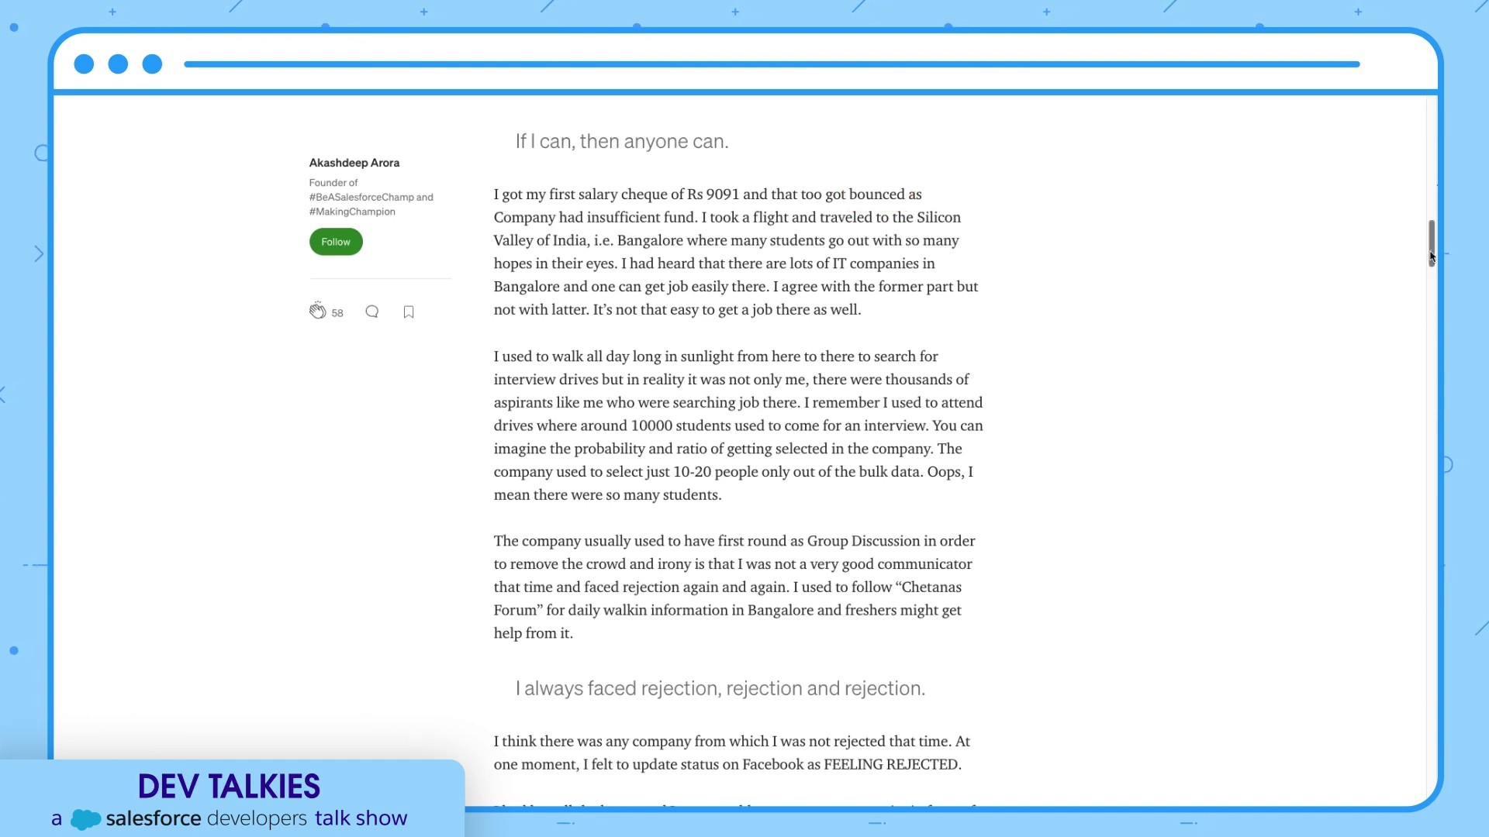
left_click_drag(1431, 256, 1410, 327)
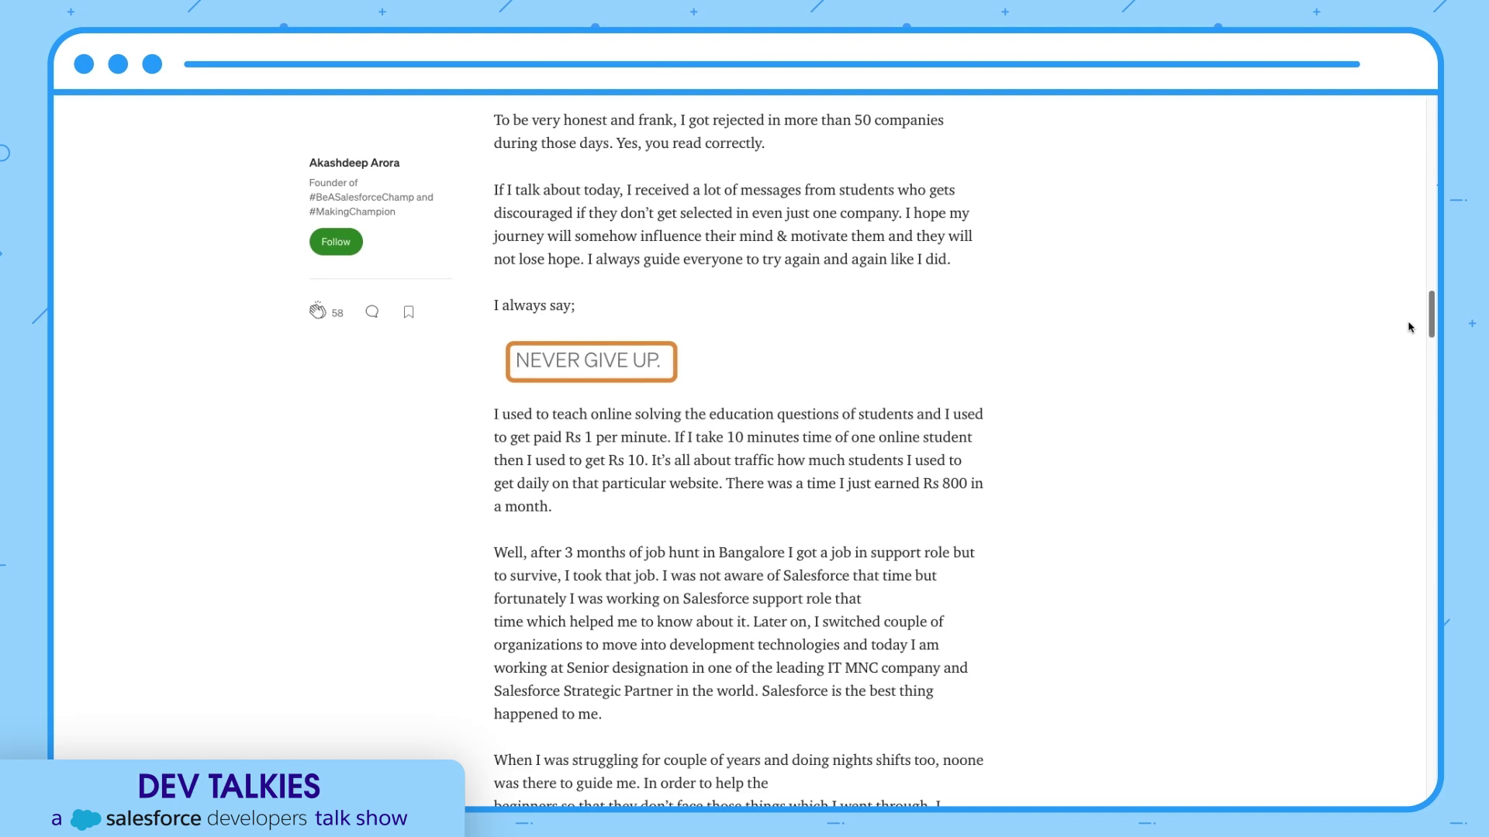
mouse_move(1409, 327)
left_mouse_down()
mouse_move(1392, 431)
mouse_move(1432, 428)
left_mouse_up()
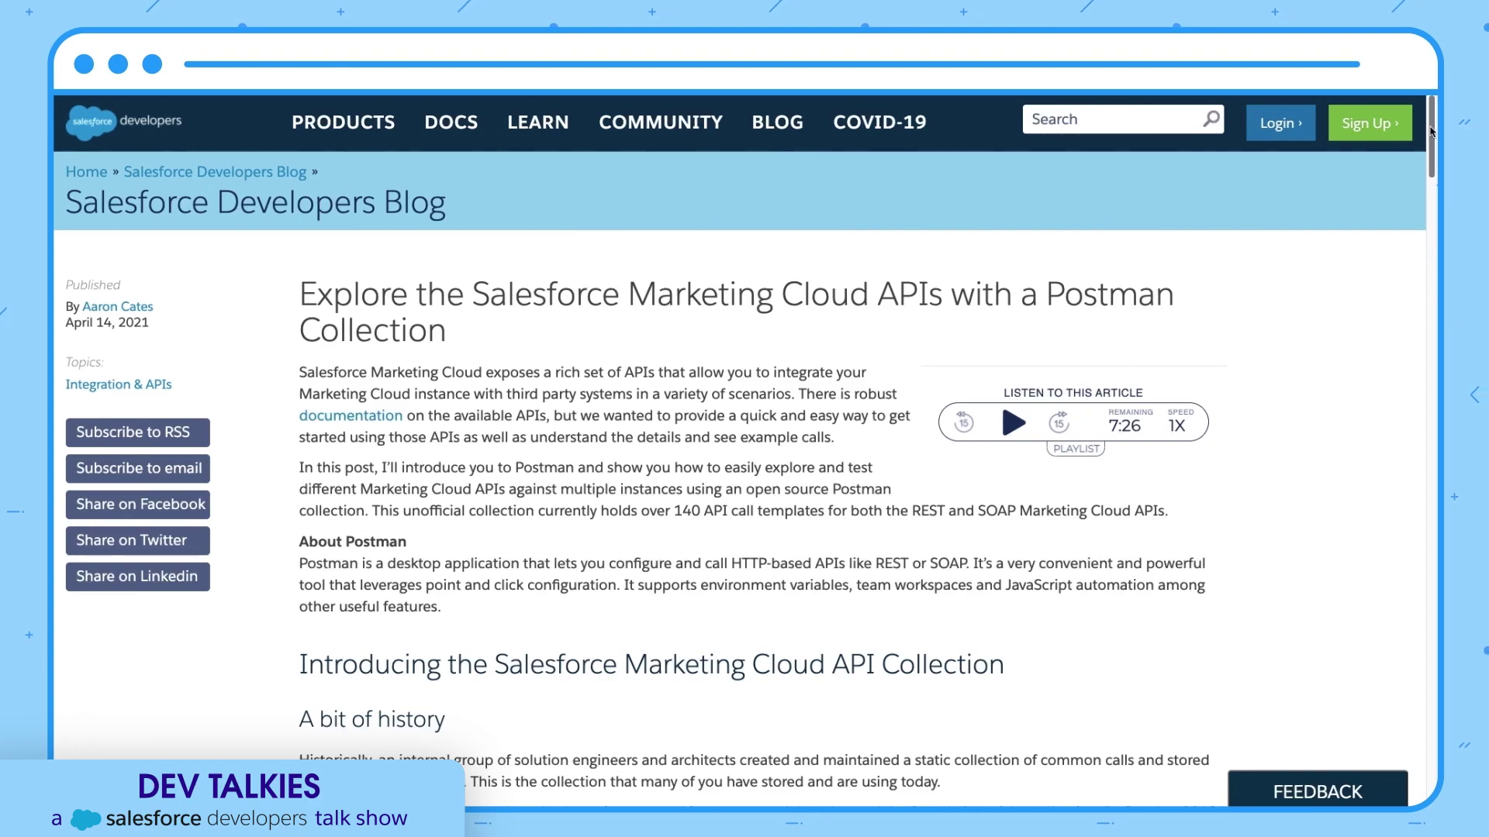
Step: Drag down the Postman collection post to its 'Sample use case: creating an asset' section
mouse_move(1432, 131)
left_mouse_down()
mouse_move(1398, 407)
mouse_move(1427, 478)
left_mouse_up()
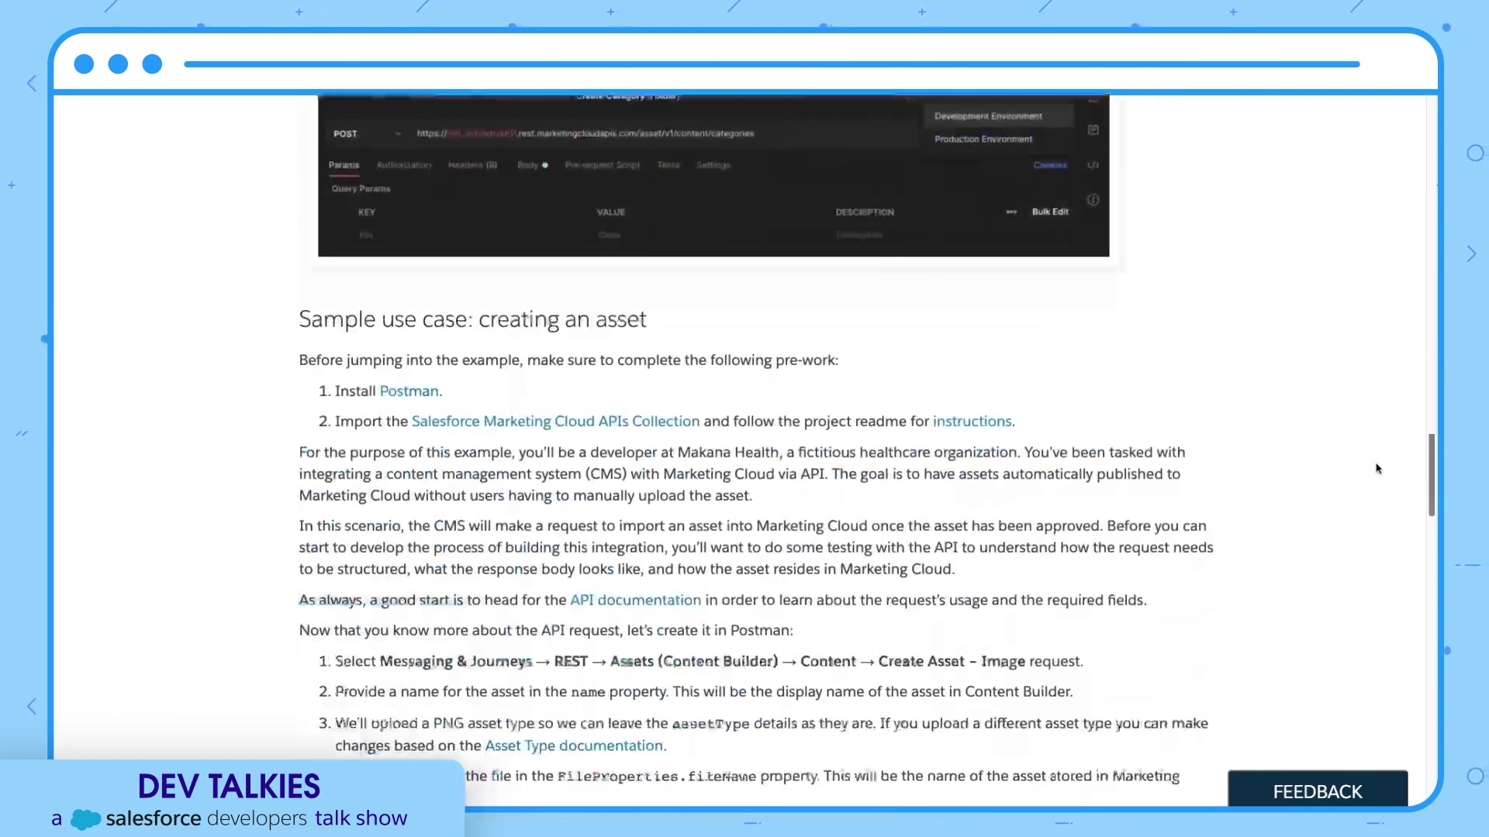